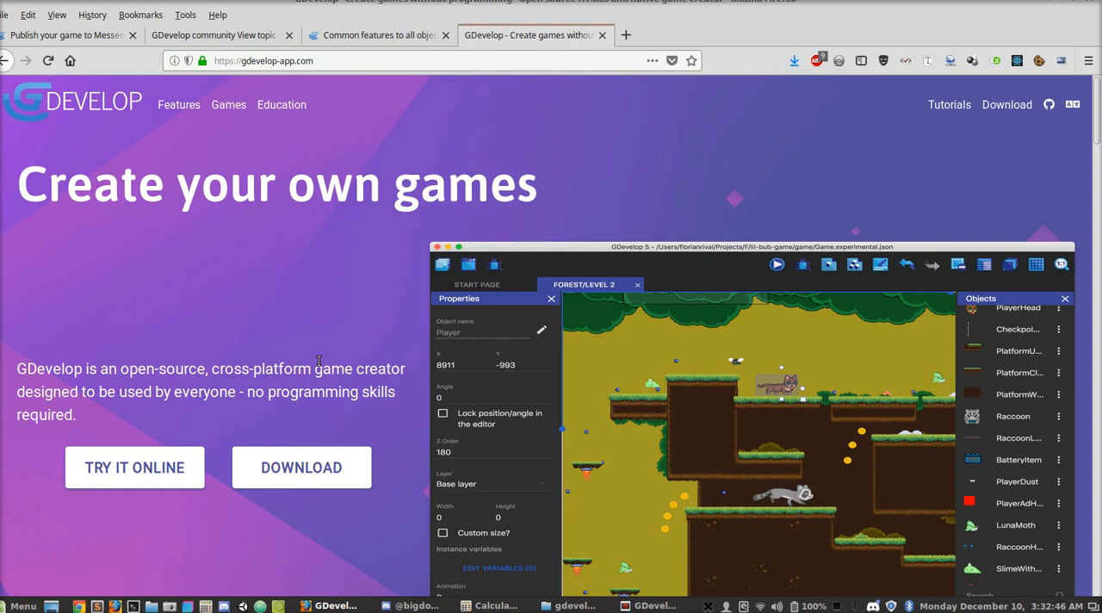
- Look over the GDevelop home page and open its download page
scroll(319, 361, down, 1)
scroll(318, 363, down, 2)
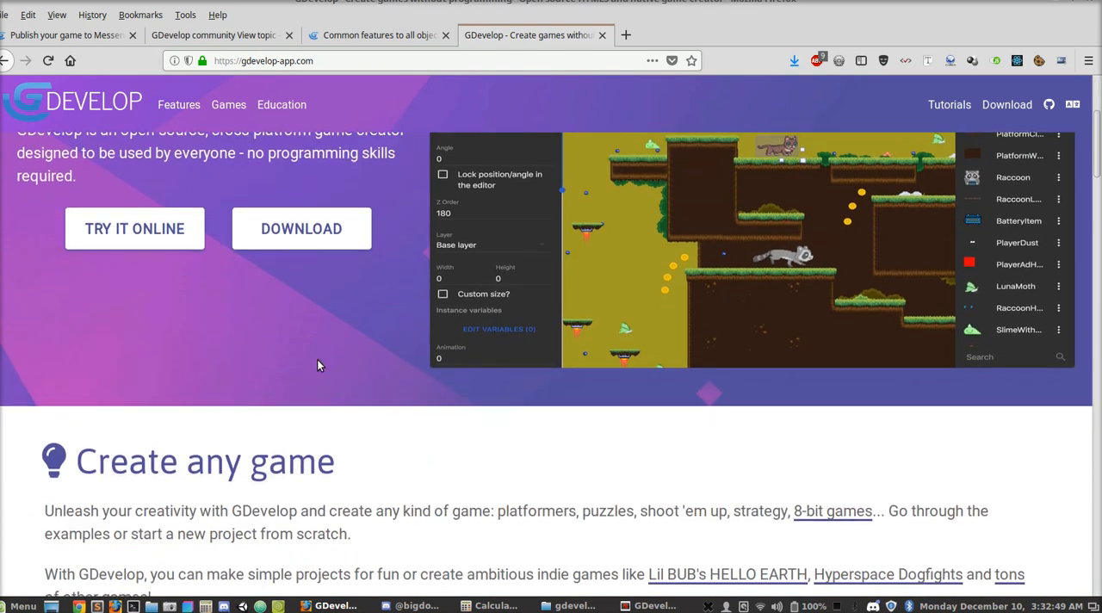
scroll(317, 359, down, 2)
scroll(319, 360, down, 2)
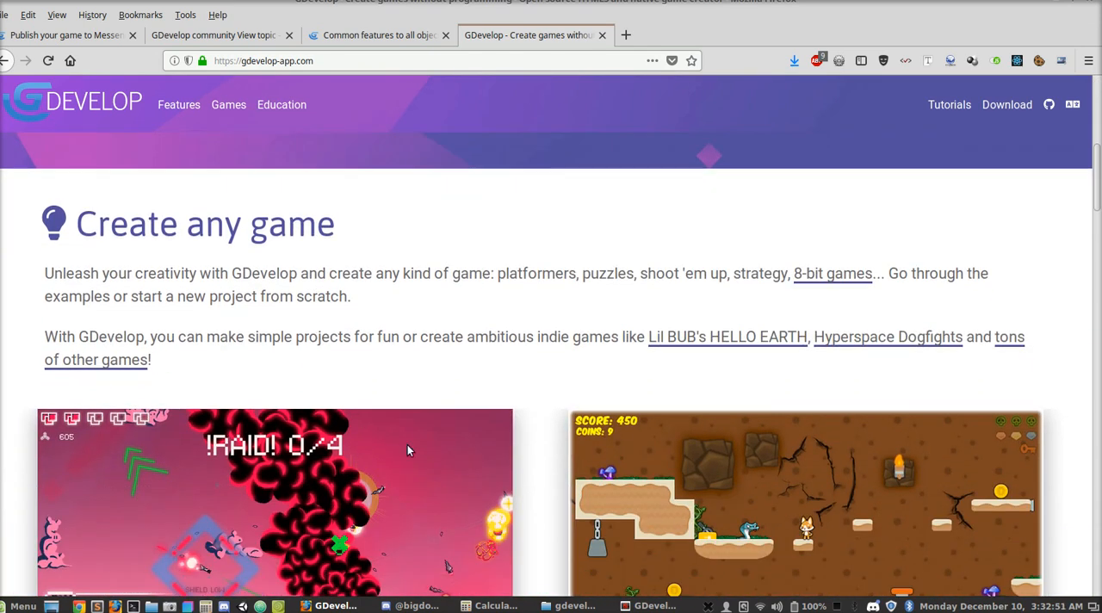
scroll(417, 440, up, 3)
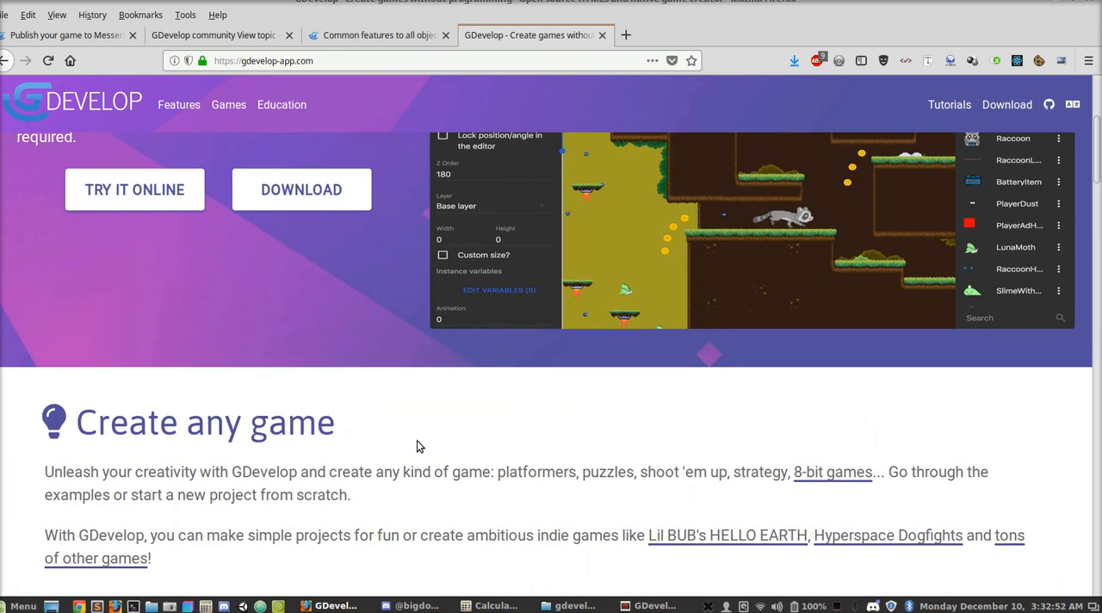
click(319, 201)
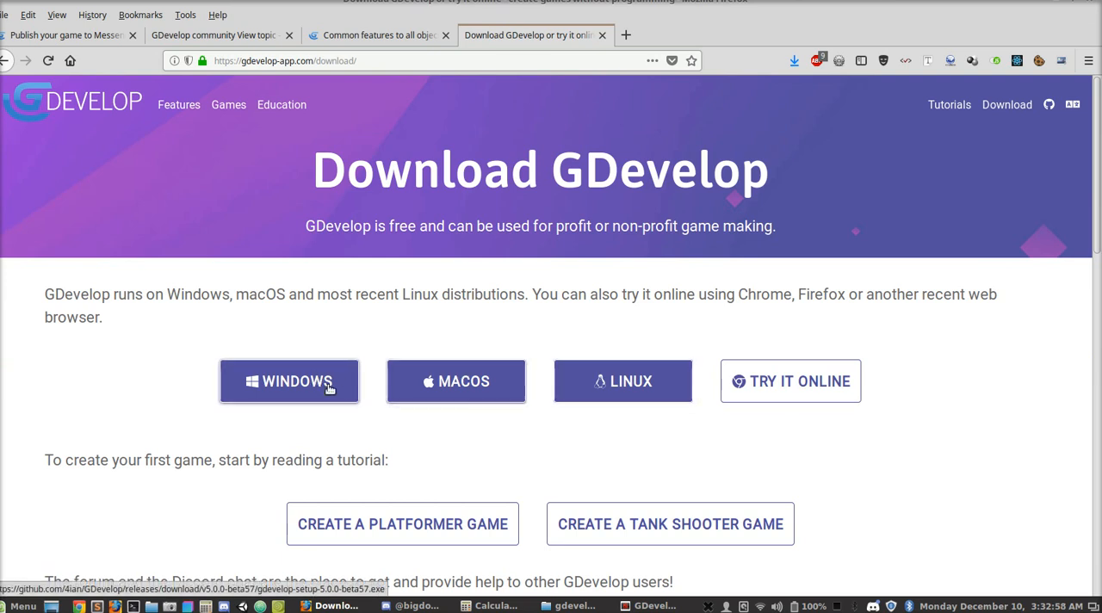
- Switch to GDevelop, begin creating a new project and review the starter games offered
click(634, 606)
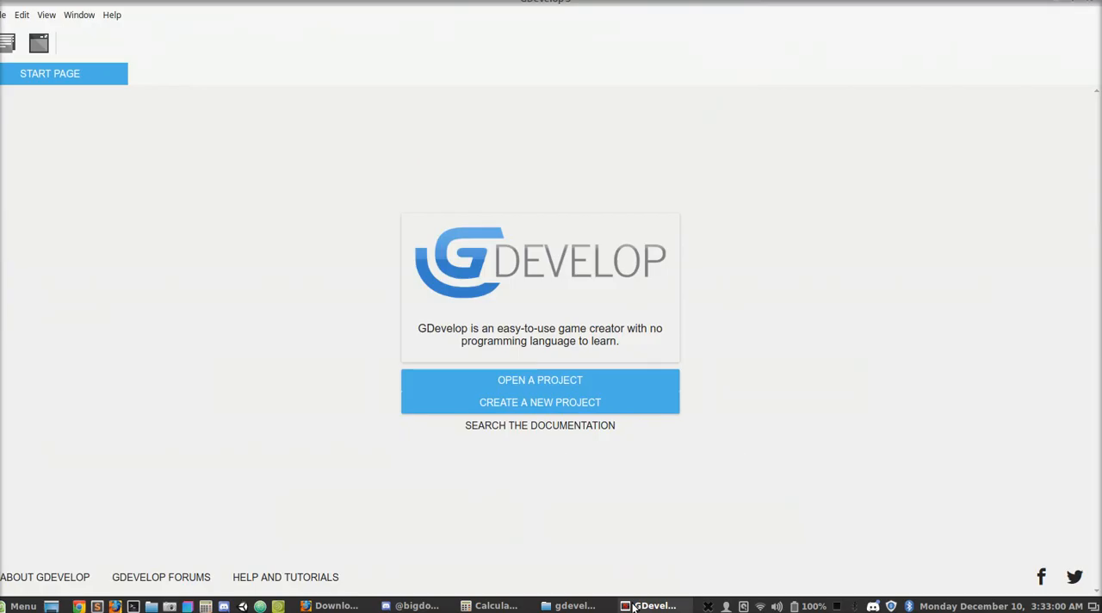
click(533, 401)
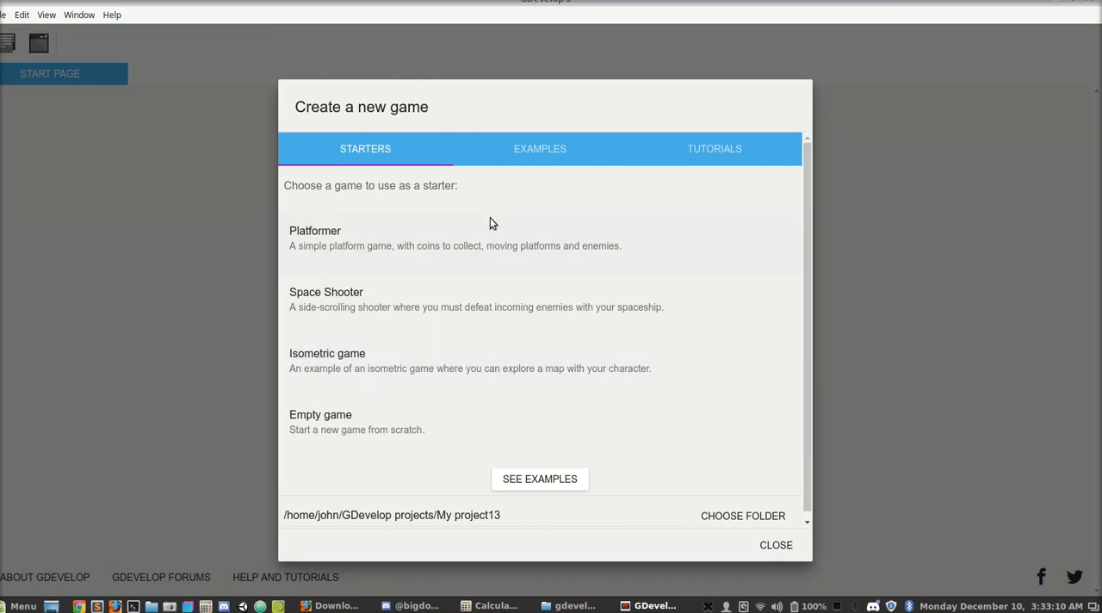
scroll(490, 242, down, 1)
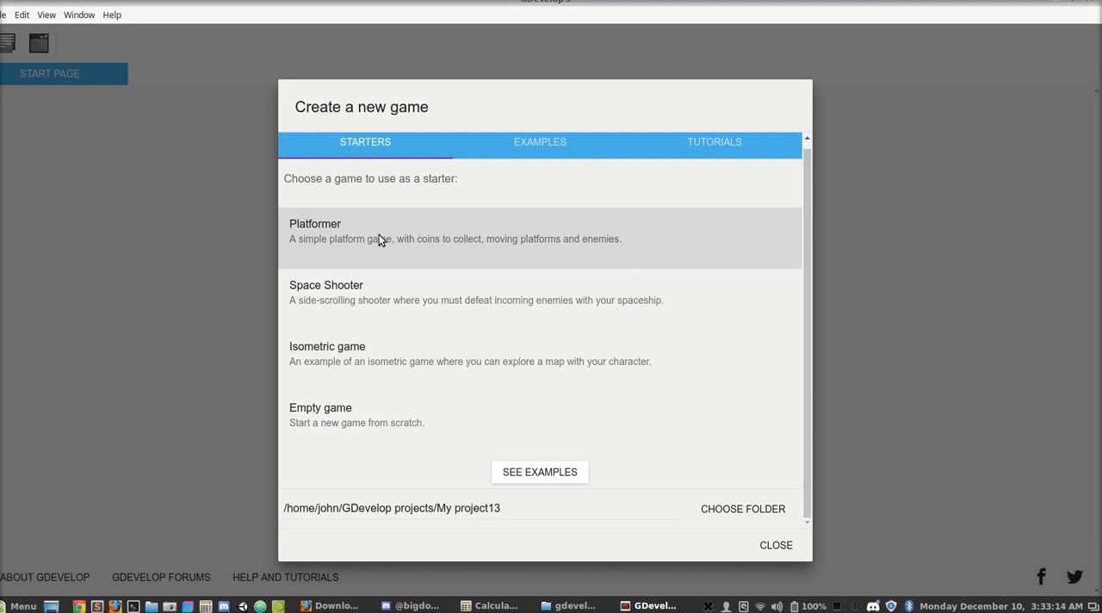
scroll(375, 234, up, 1)
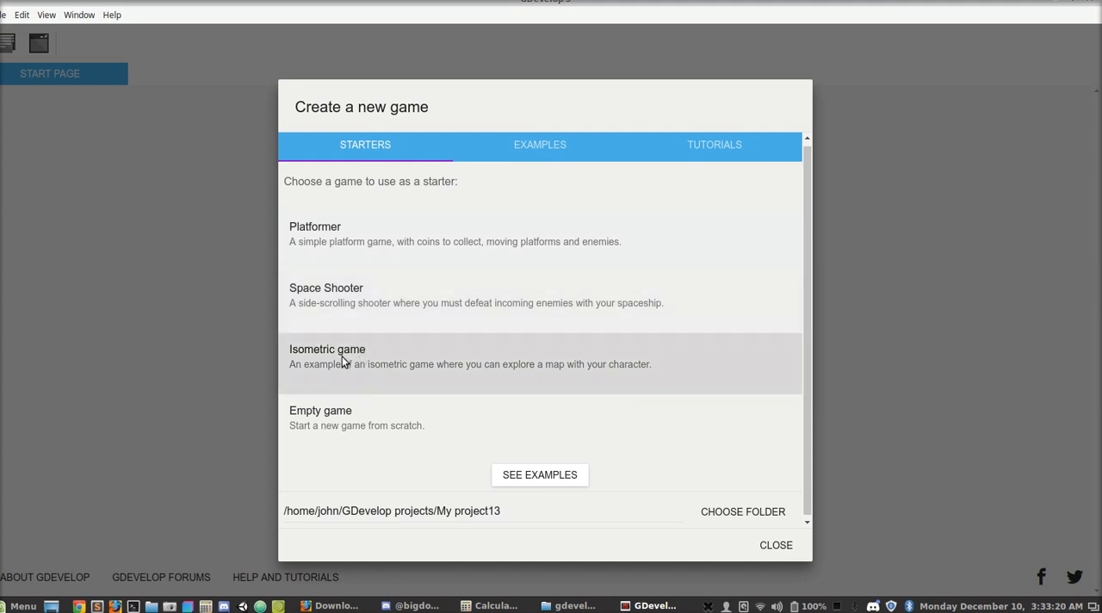
- Browse the example games available for a new project, such as Asteroids and Basic artificial intelligence
click(532, 146)
scroll(483, 267, down, 1)
scroll(483, 265, down, 1)
scroll(401, 379, down, 3)
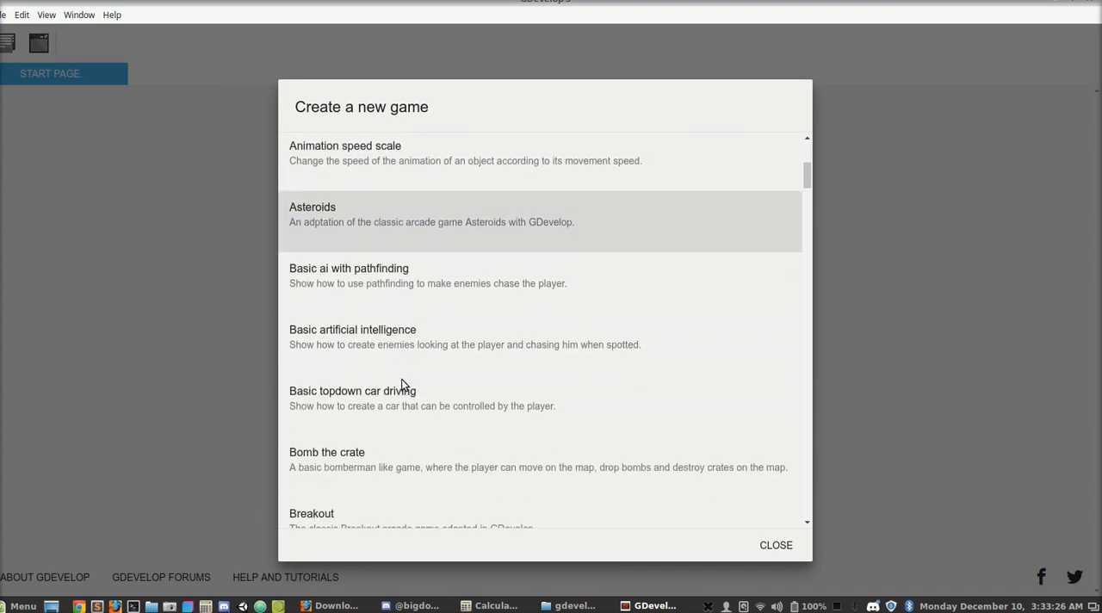
scroll(401, 379, down, 3)
scroll(401, 379, down, 4)
scroll(401, 378, down, 4)
scroll(402, 383, up, 15)
scroll(504, 299, down, 5)
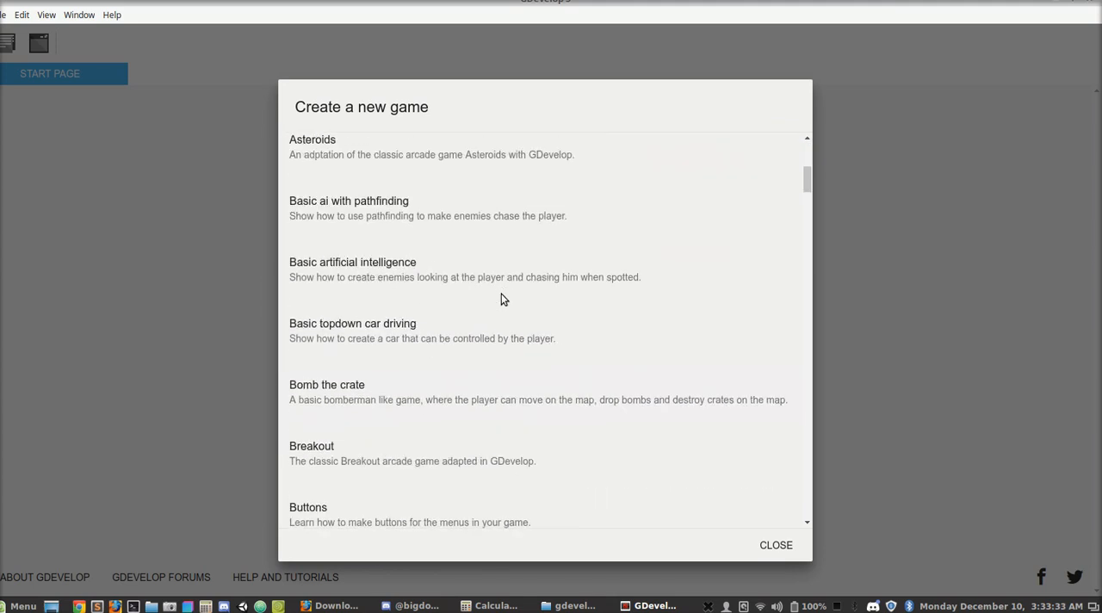
scroll(504, 299, down, 6)
scroll(390, 482, down, 2)
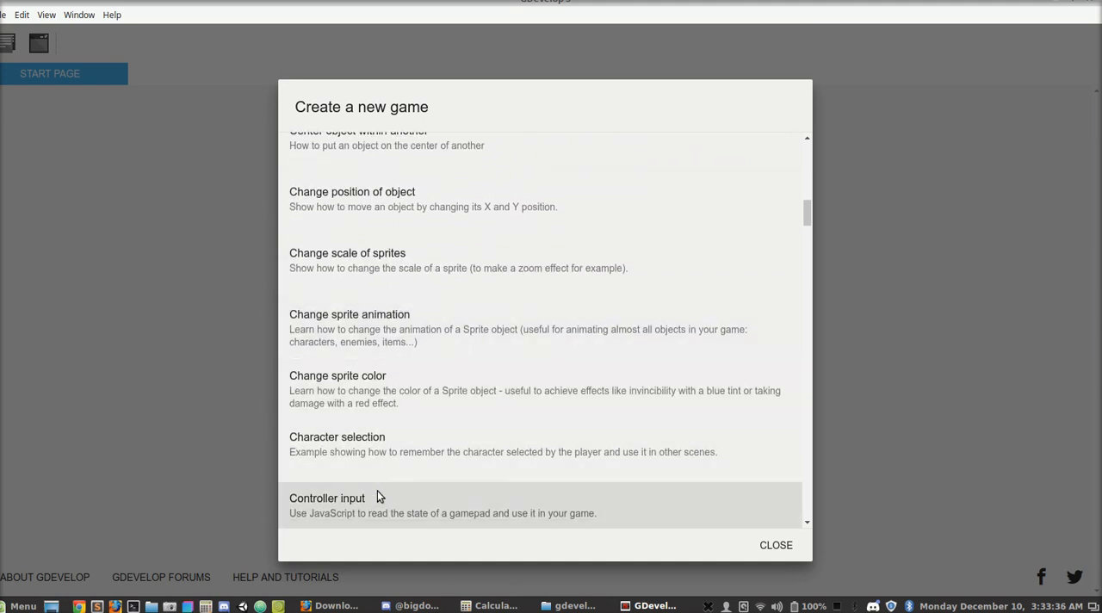
scroll(377, 497, up, 10)
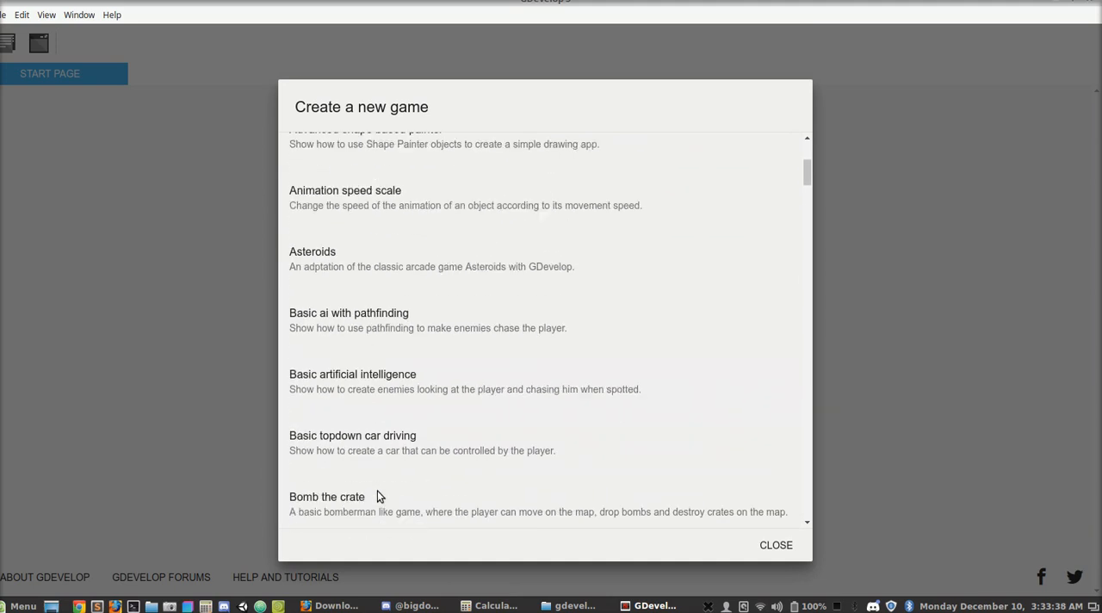
- Check the available tutorials and create the new project from the Empty game starter
click(685, 155)
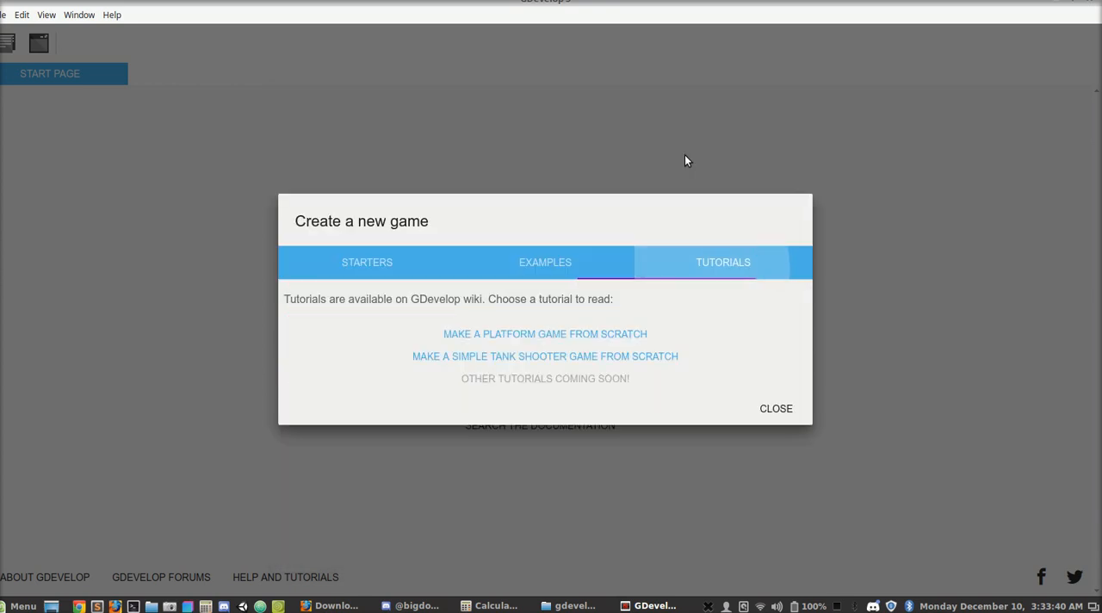
click(403, 262)
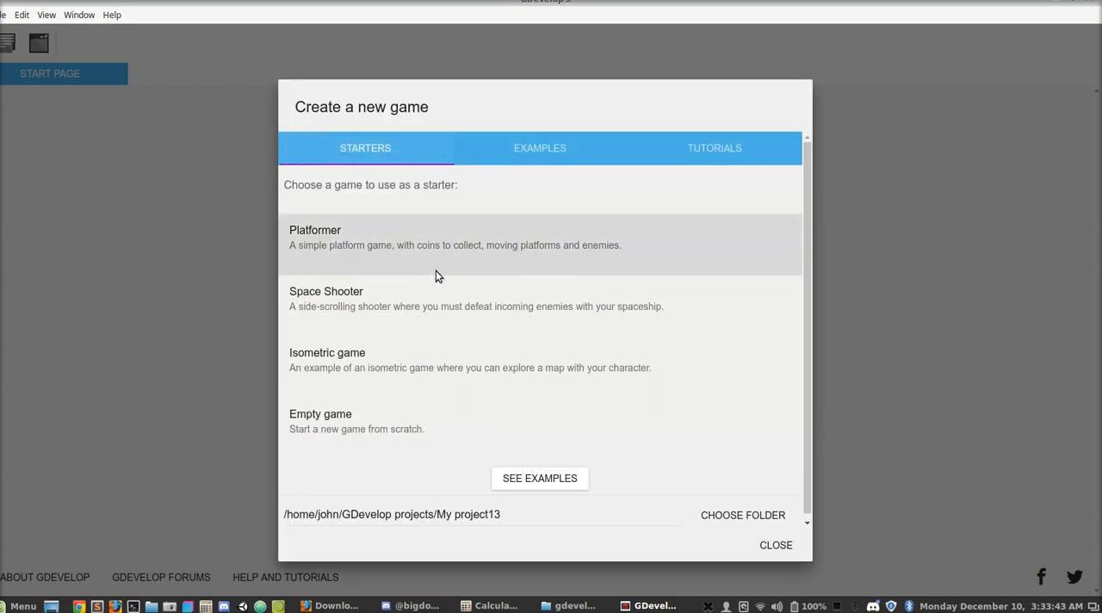
click(384, 408)
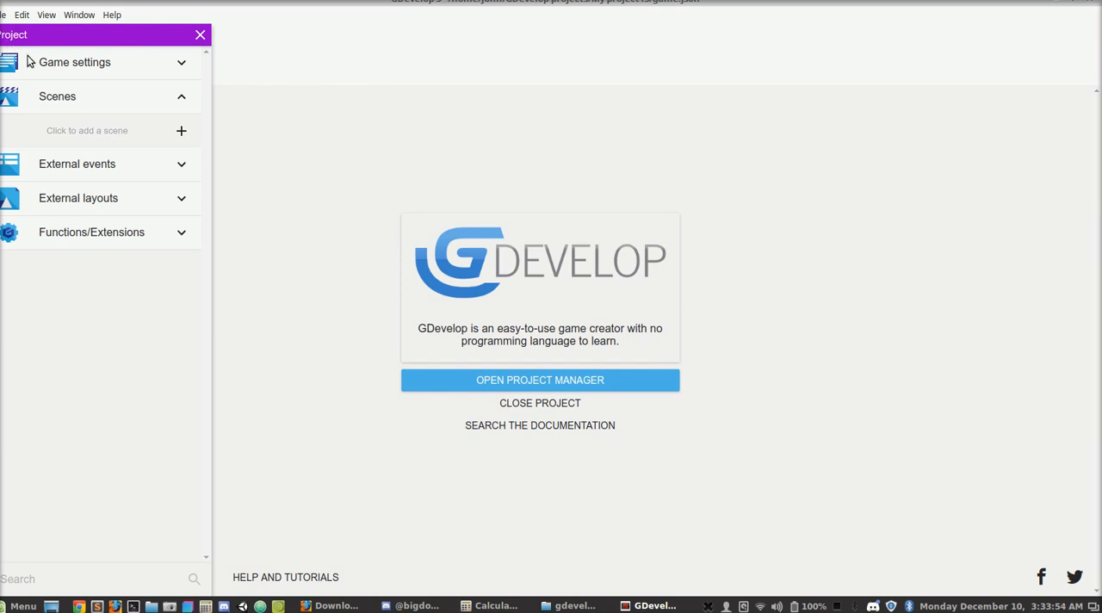
- Set the game name to "Simple Platformer" and enter the author's name in the game properties
click(178, 65)
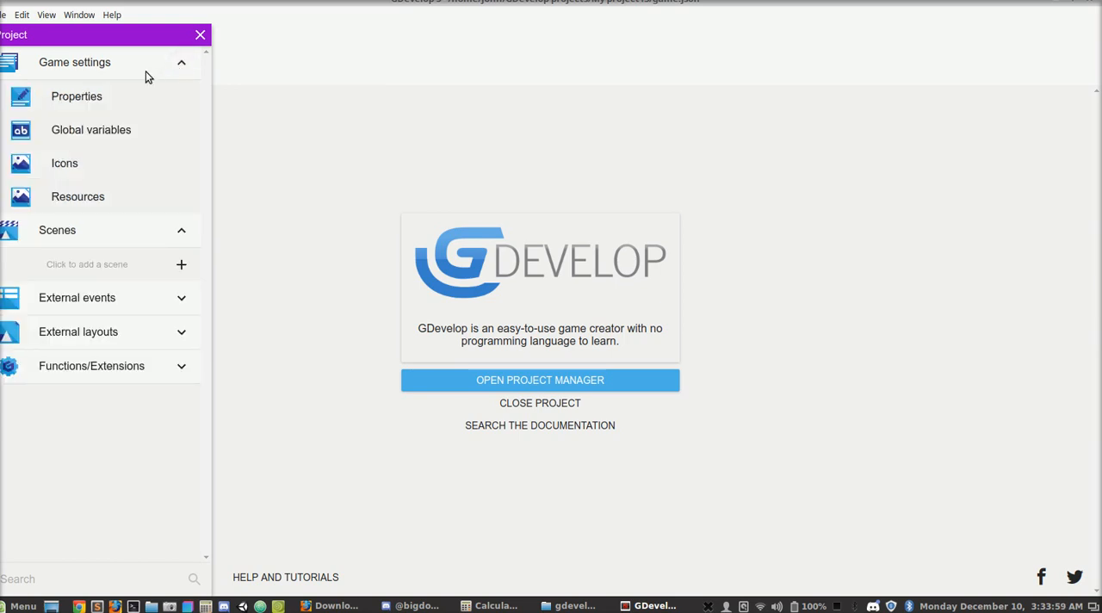
click(133, 95)
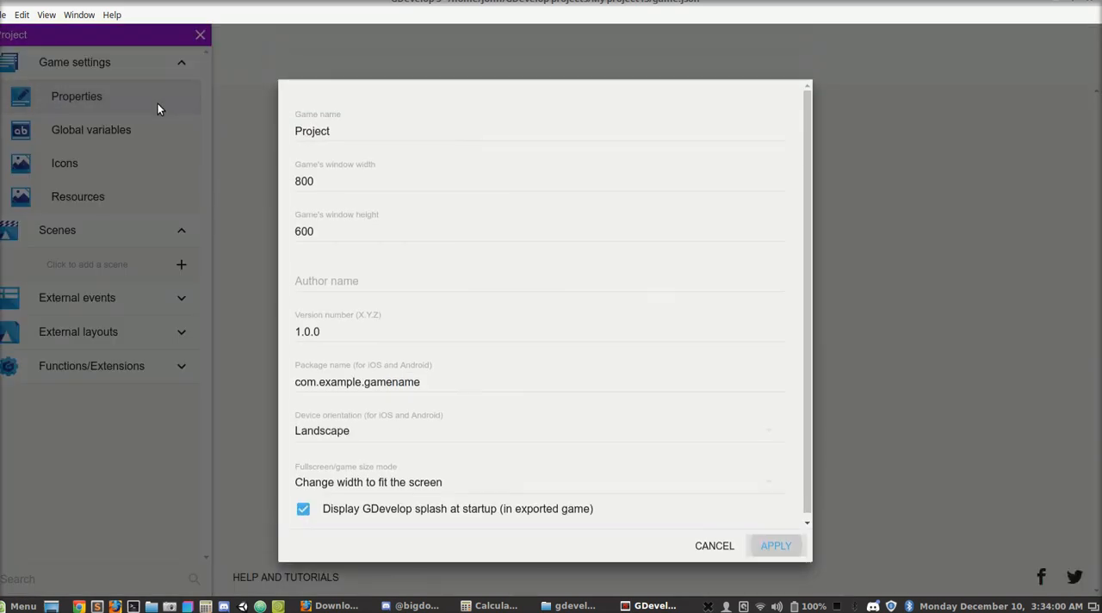
scroll(340, 122, down, 1)
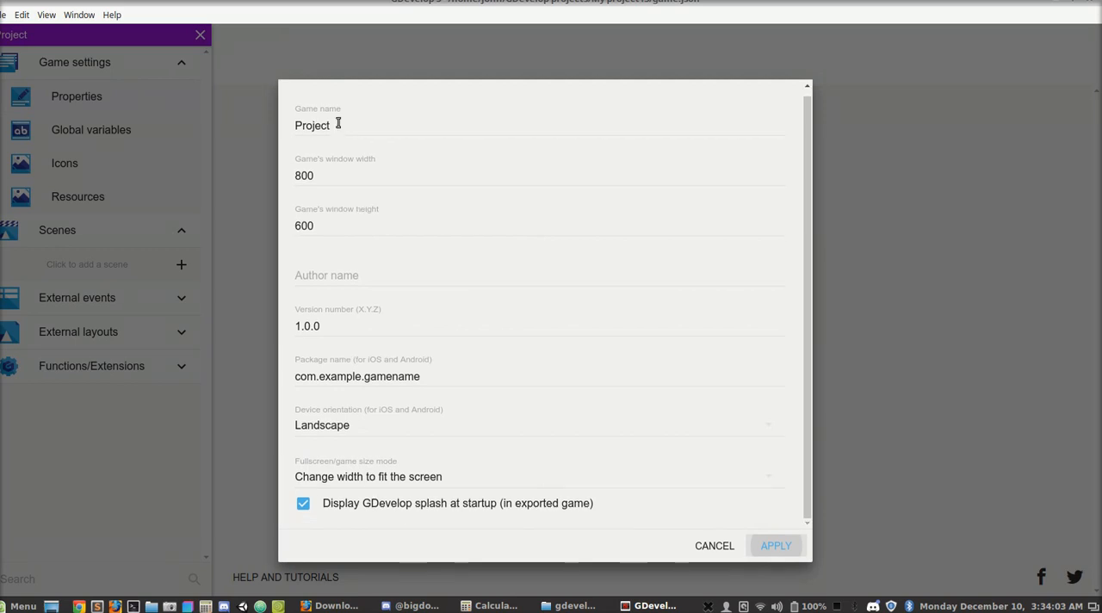
double_click(339, 128)
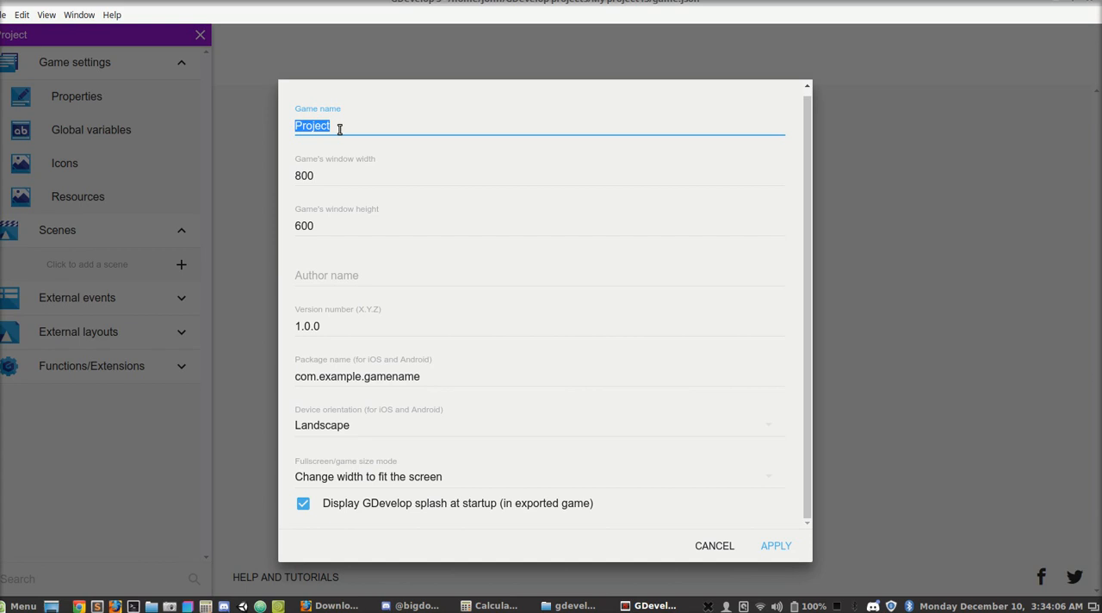
text(Simple Platformer)
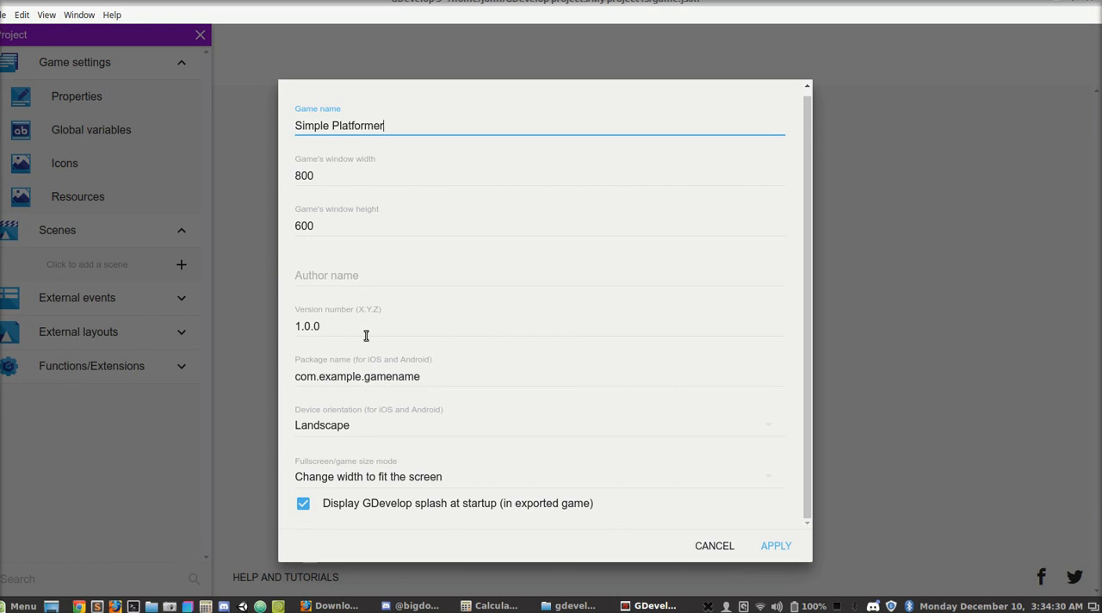
click(360, 271)
text(John Keenan)
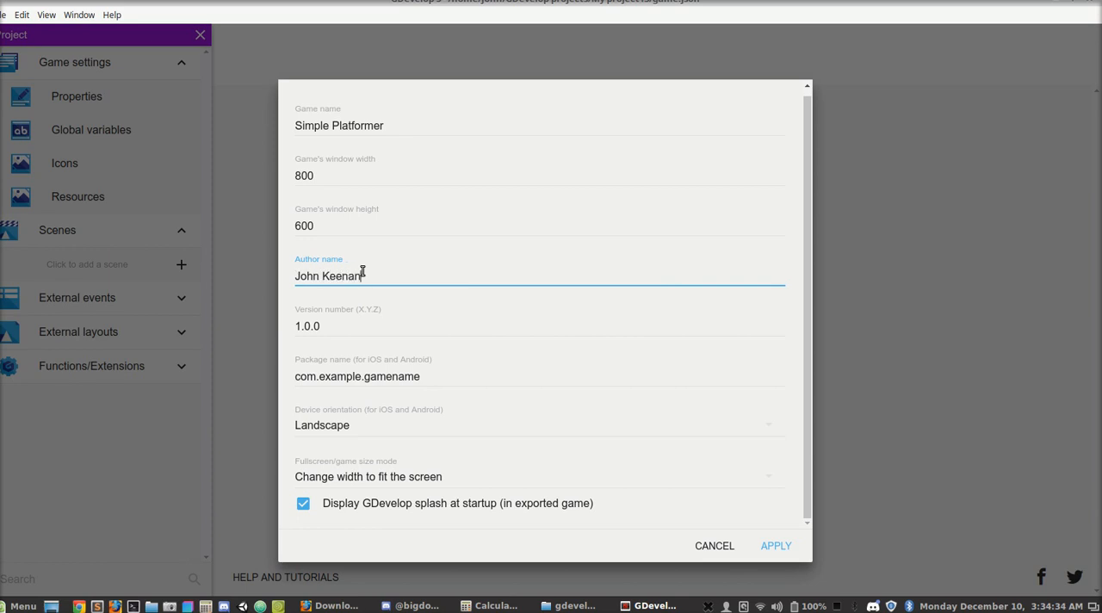
click(775, 546)
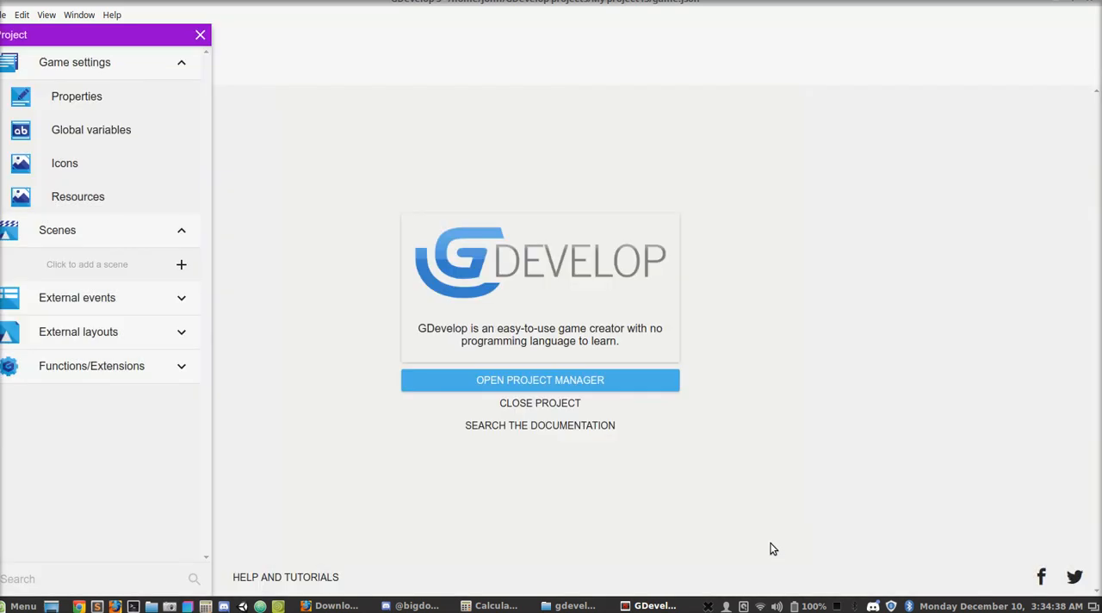
- Review the saved game properties and the global variables editor, leaving both without changes
click(107, 103)
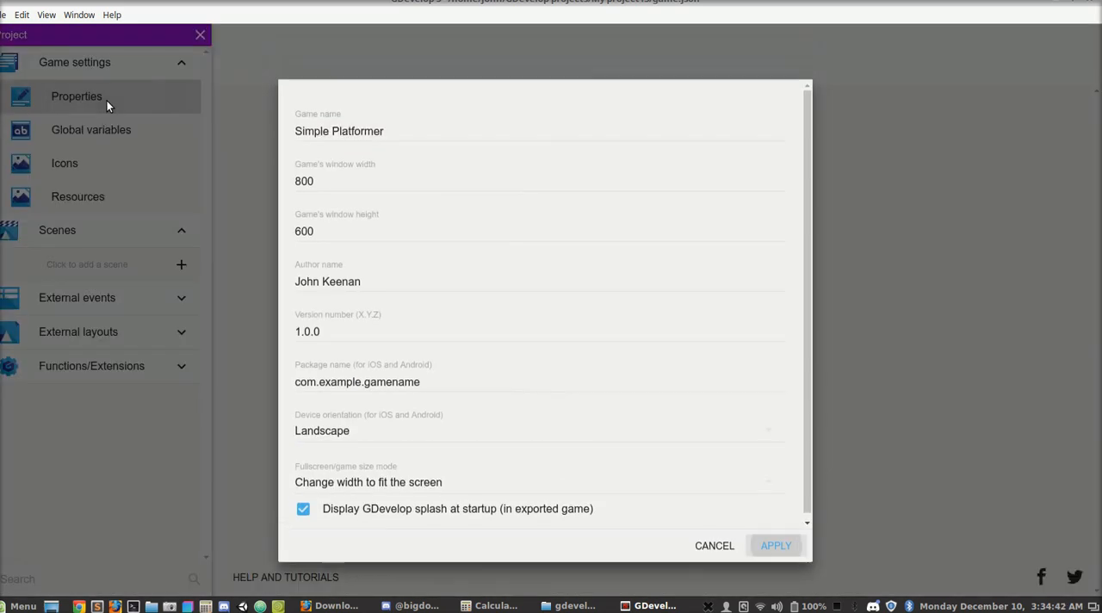
click(143, 134)
click(138, 132)
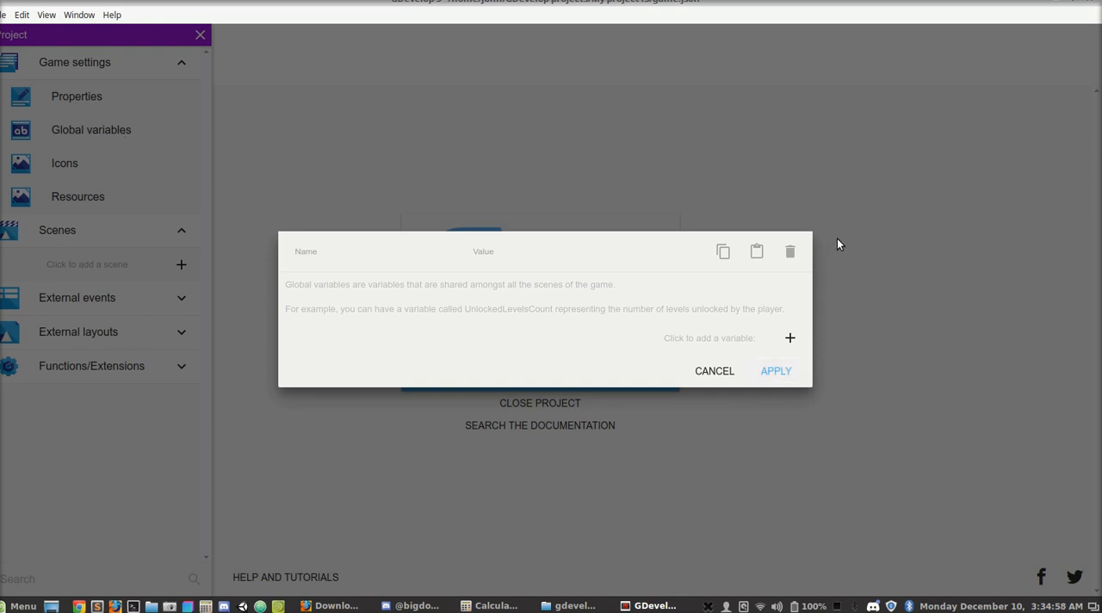
click(702, 379)
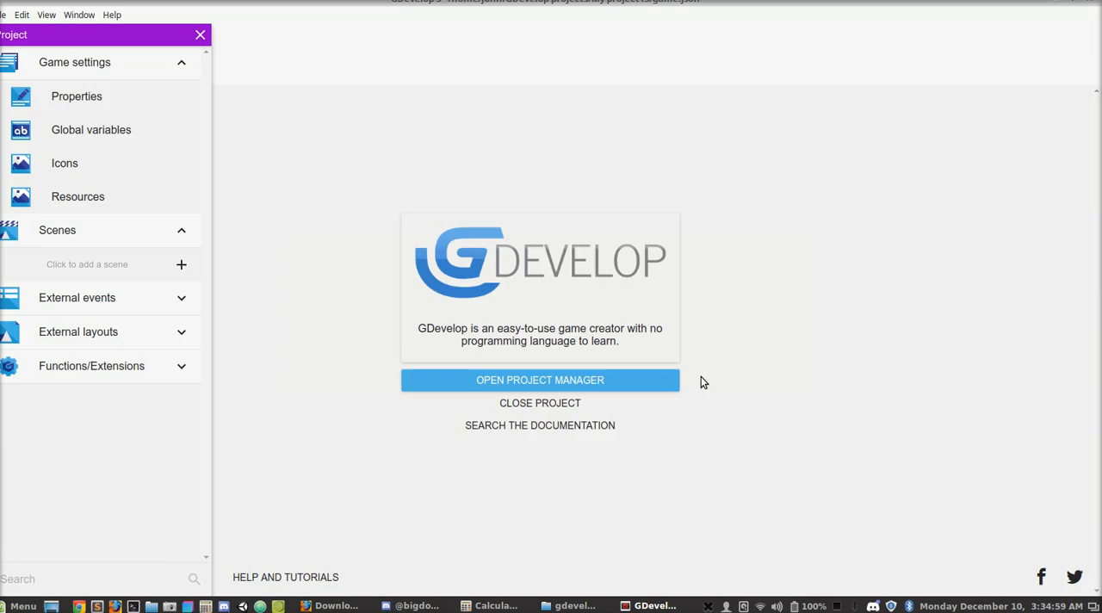
- Examine the desktop, Android and iOS icon settings of the game and close them without changes
click(82, 167)
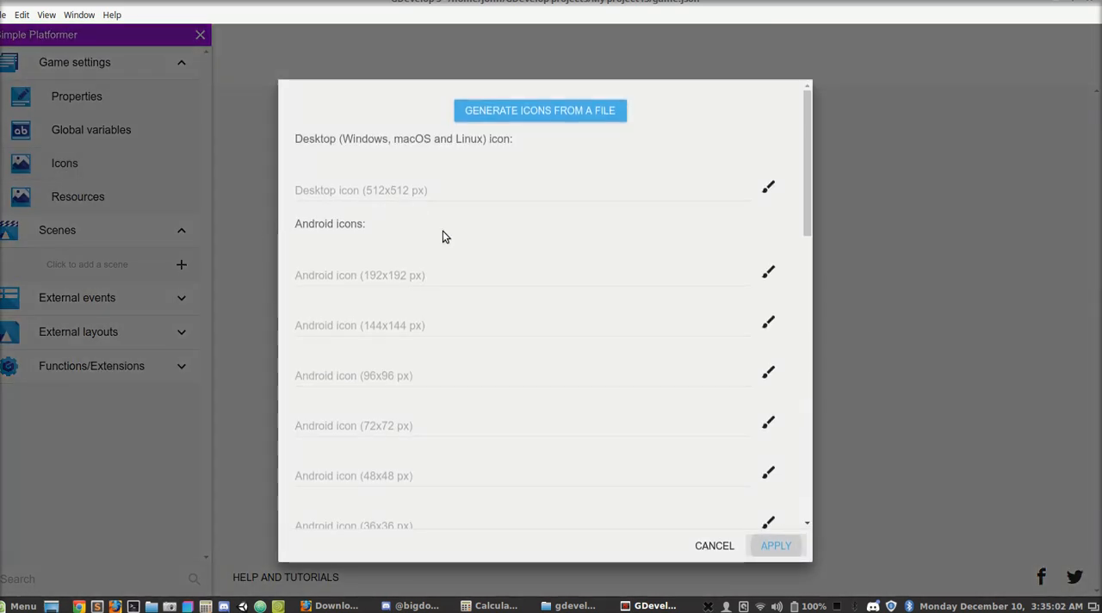
scroll(442, 231, down, 3)
scroll(442, 231, up, 3)
scroll(410, 327, down, 3)
scroll(410, 319, down, 7)
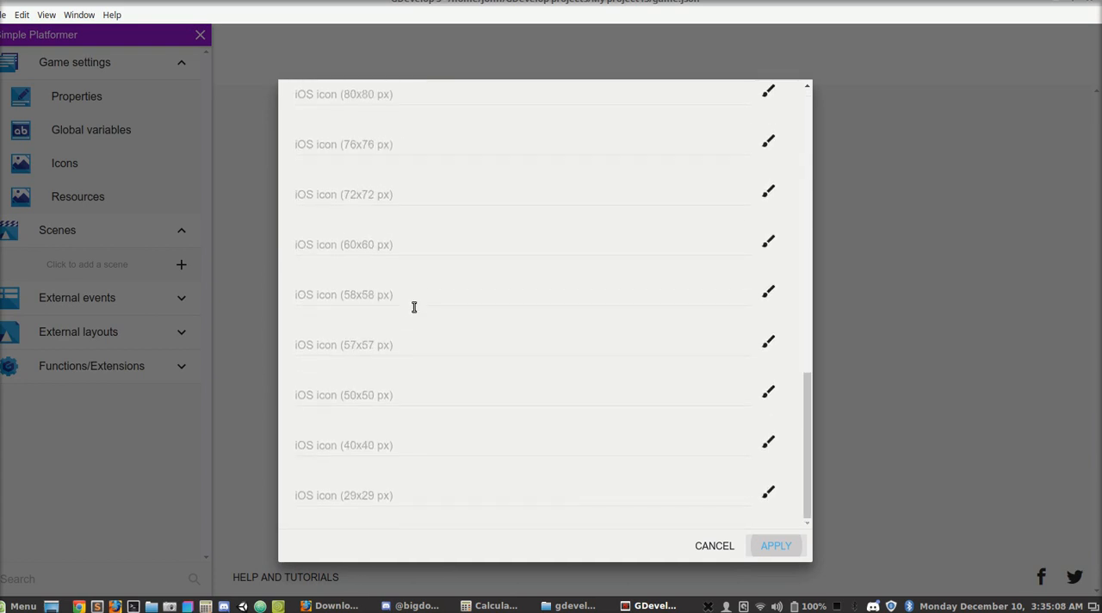
click(239, 166)
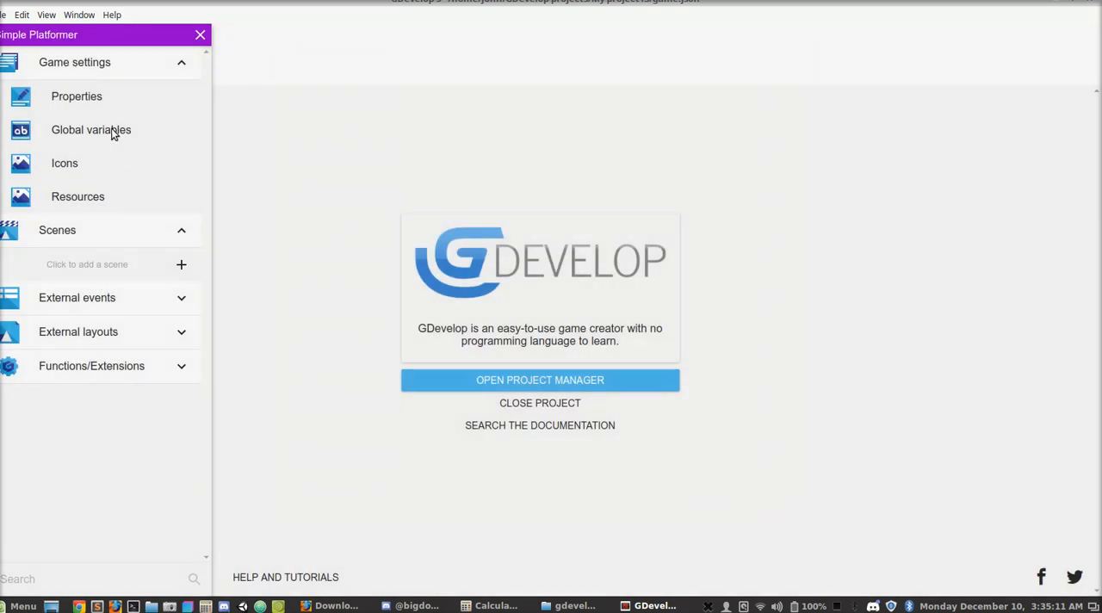
- View the project's resources and close the resources editor
click(97, 199)
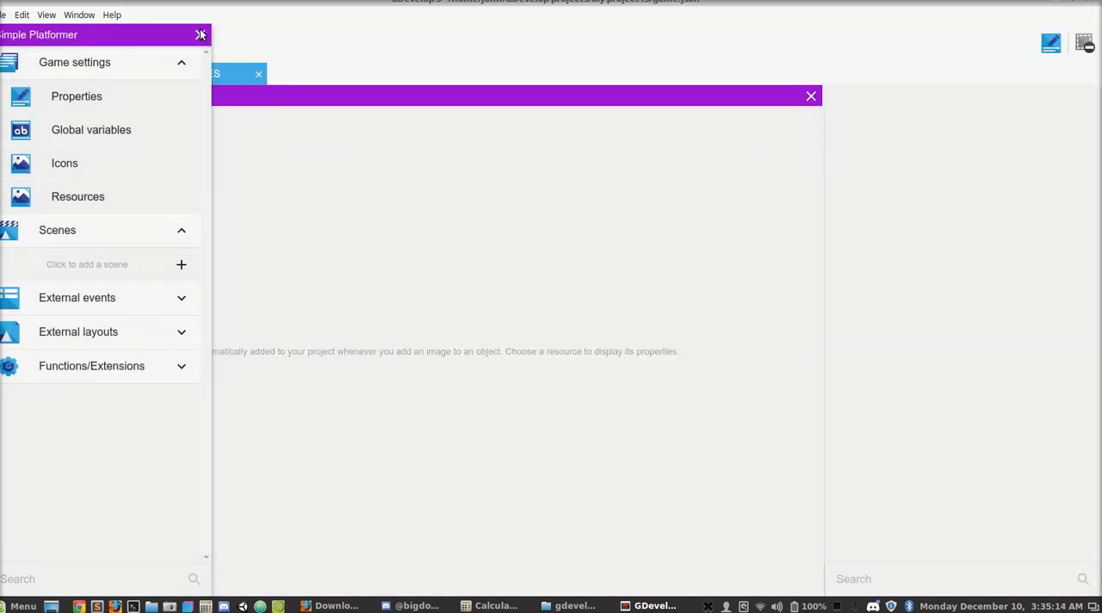
click(200, 34)
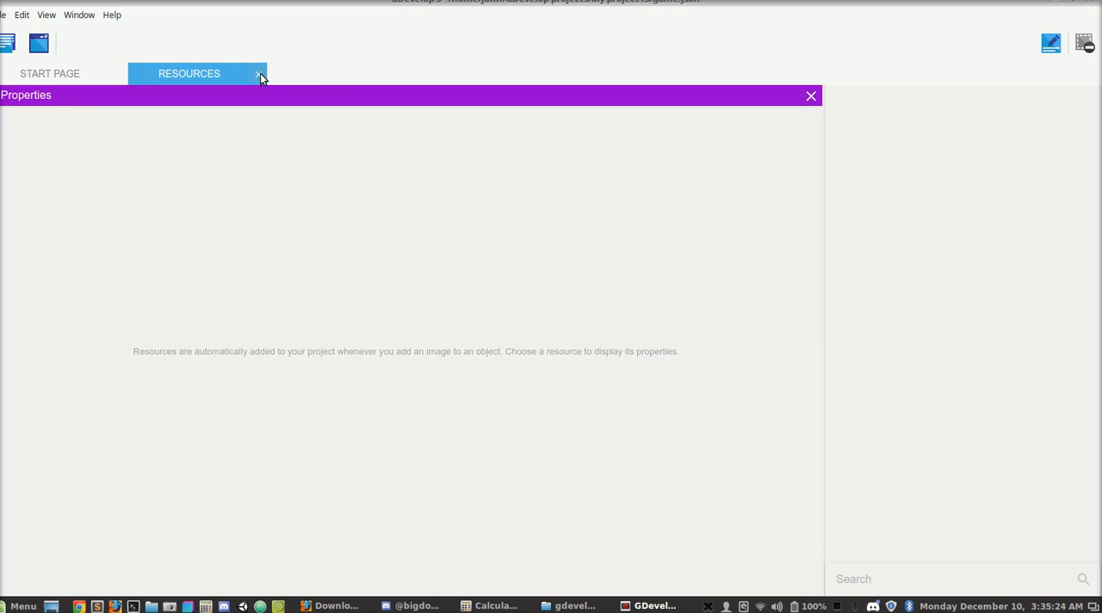
click(261, 76)
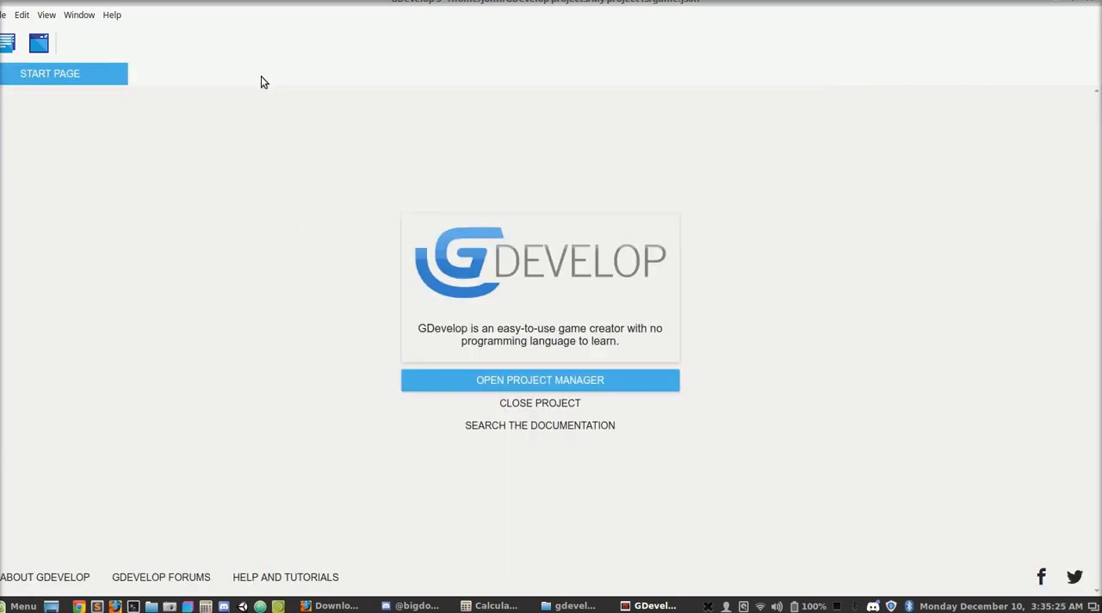
- Add a new scene to the project and open it for editing
click(7, 42)
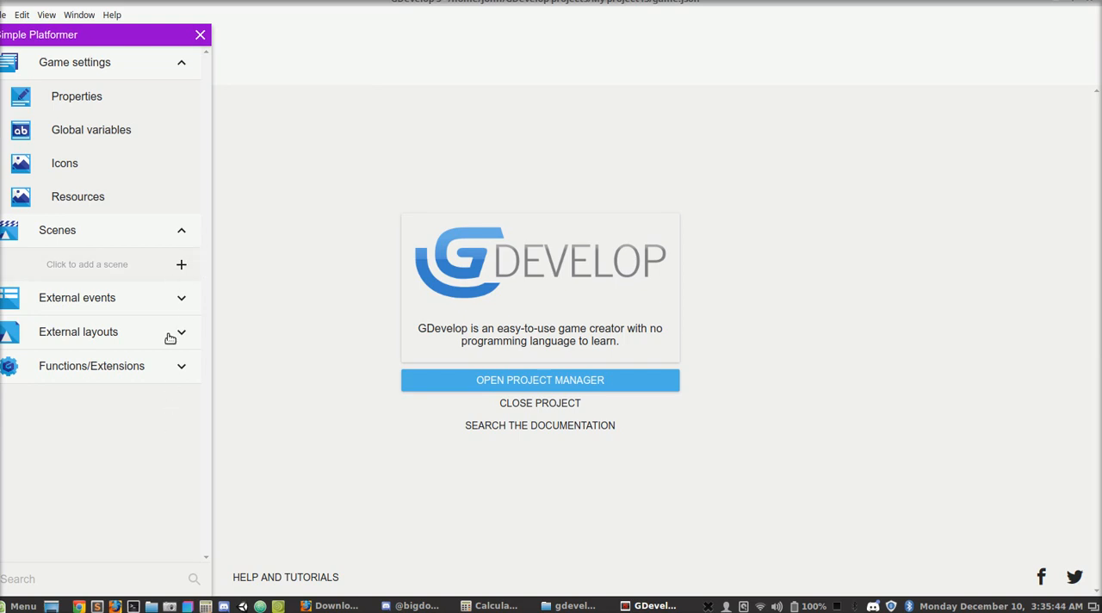
click(182, 267)
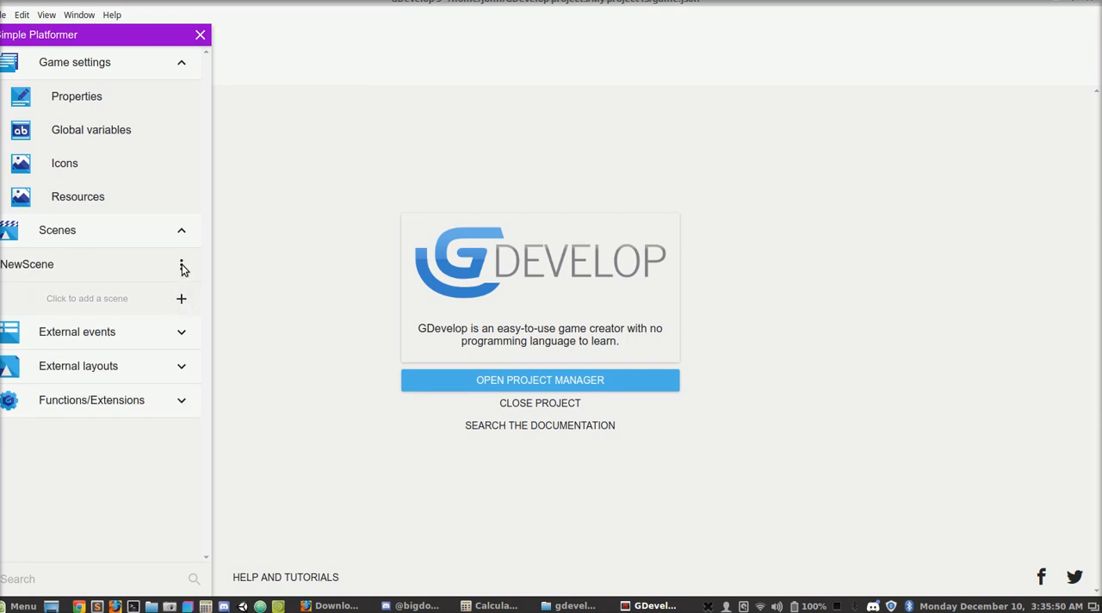
click(126, 271)
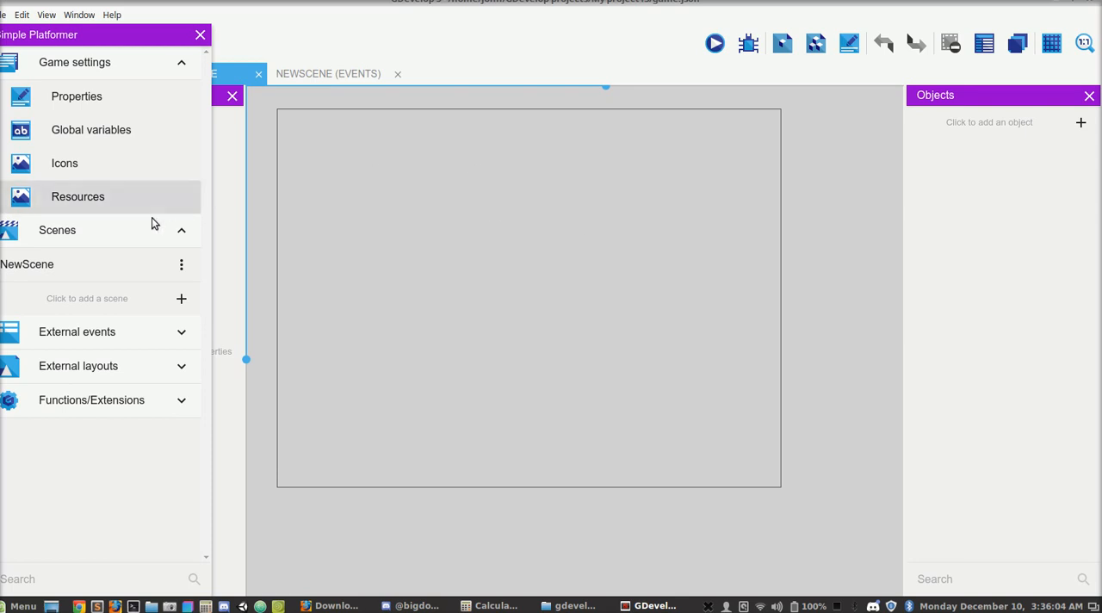
- Rename the new scene as MainScene and reopen it for editing with the project manager closed
click(182, 269)
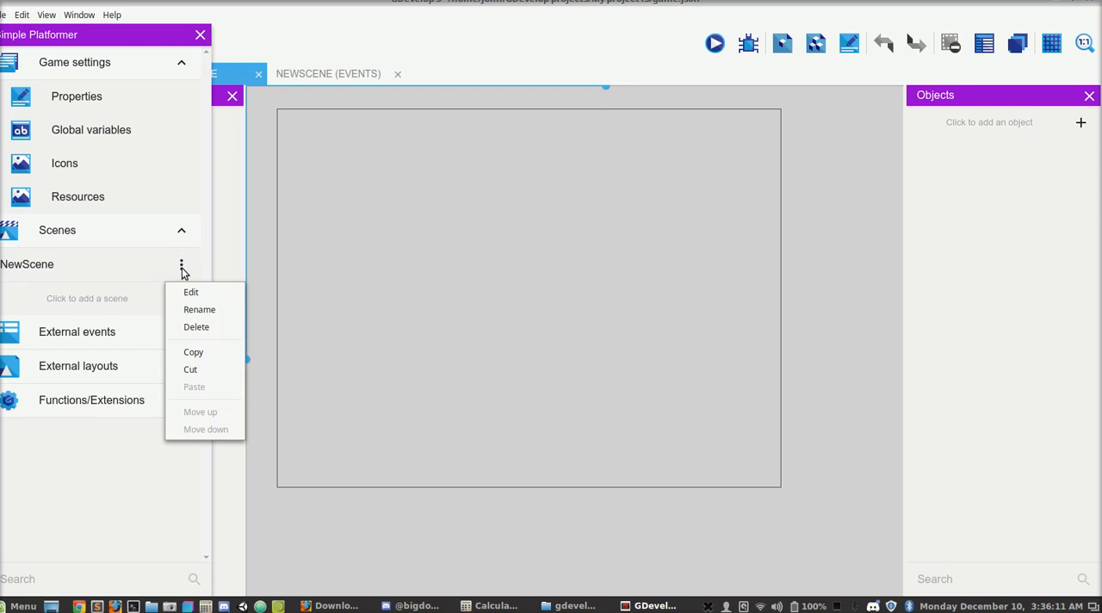
click(200, 310)
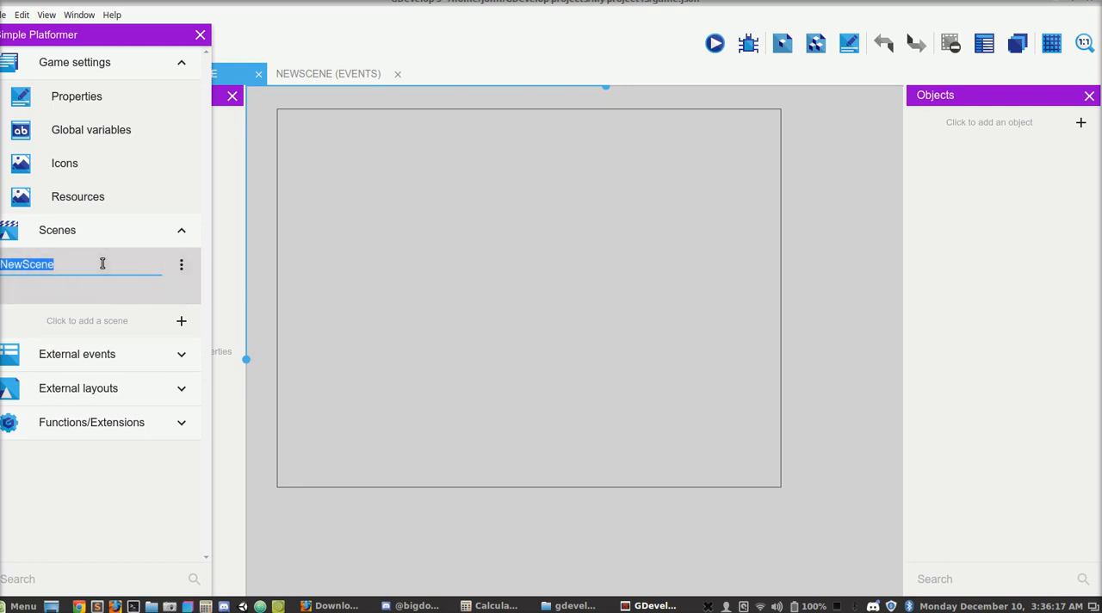
text(MainScene)
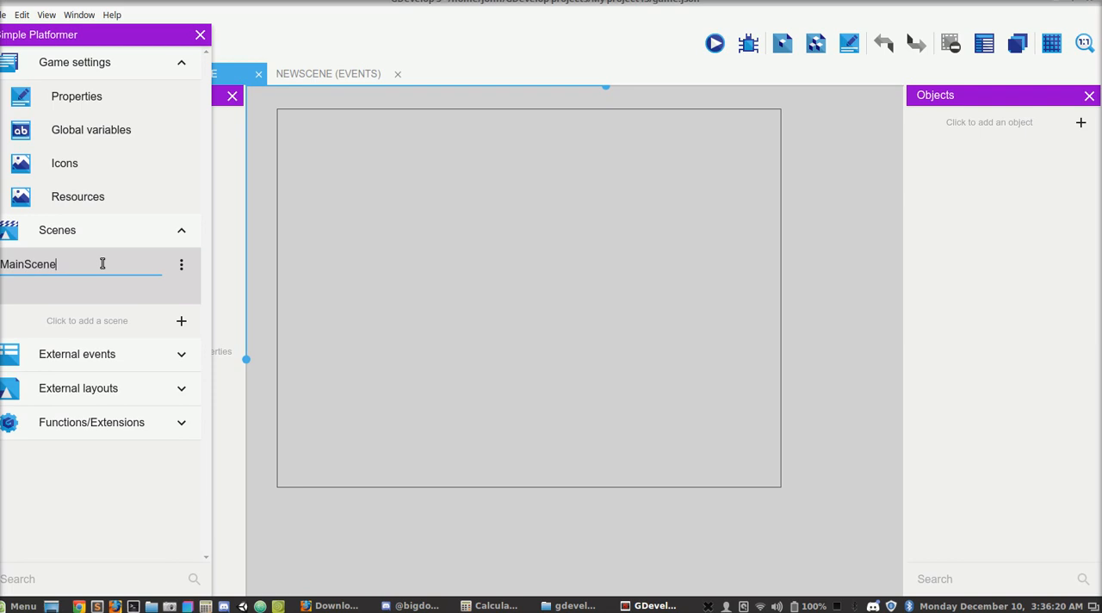
click(204, 319)
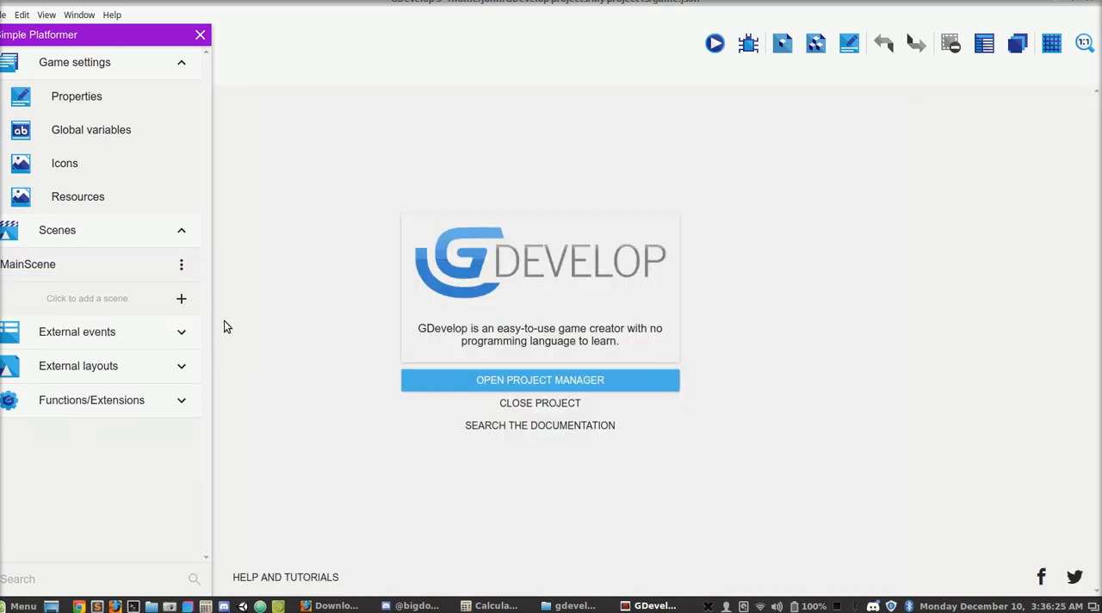
click(132, 251)
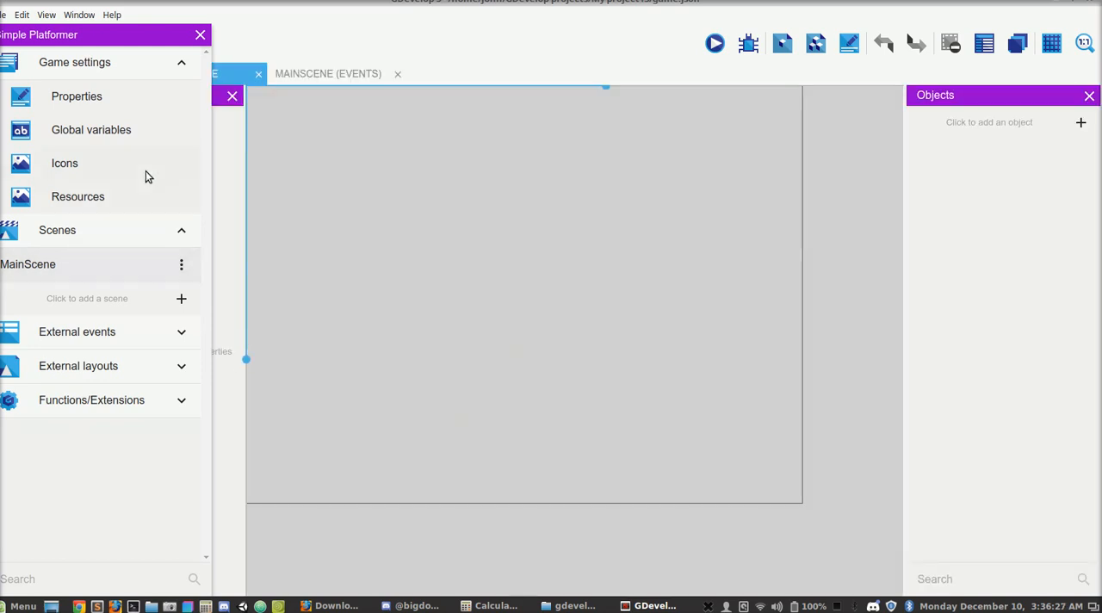
click(201, 36)
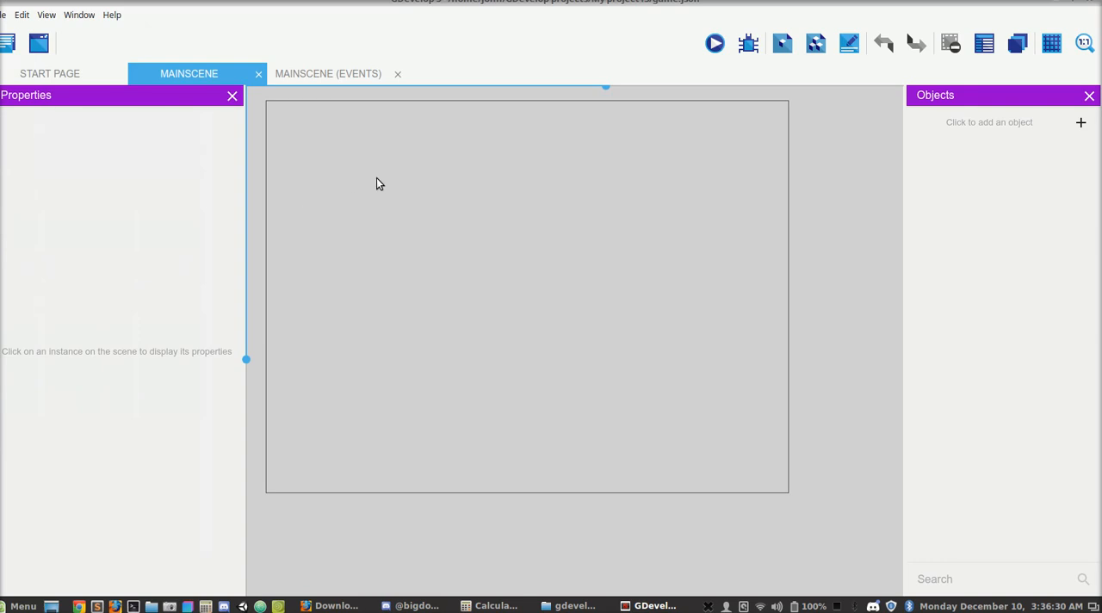
- Add an event group named Main to the MainScene events
click(328, 75)
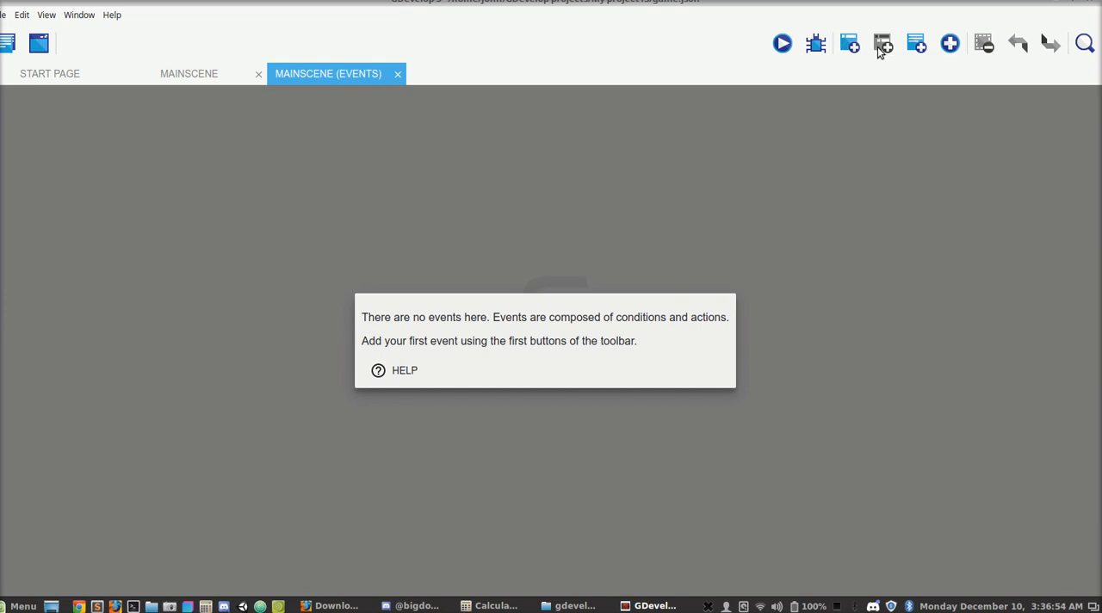
click(951, 48)
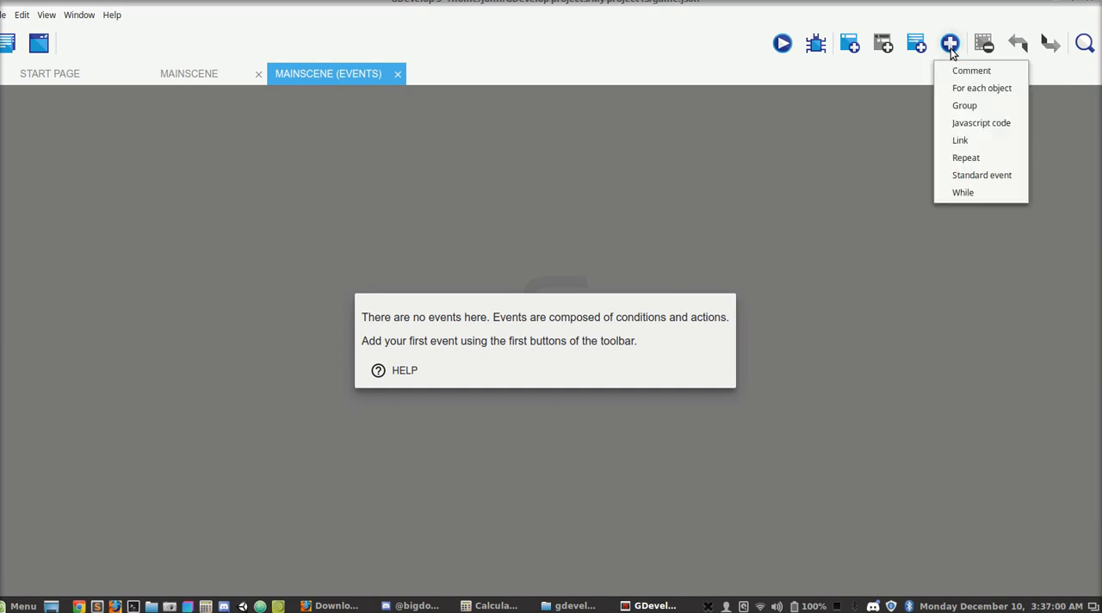
click(965, 105)
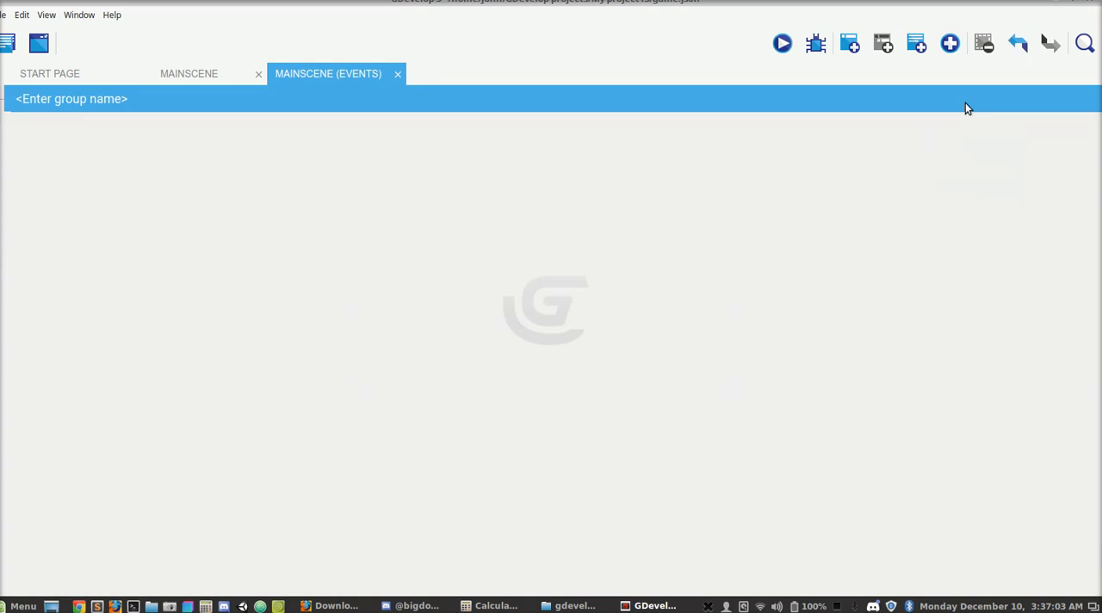
click(102, 100)
text(Main)
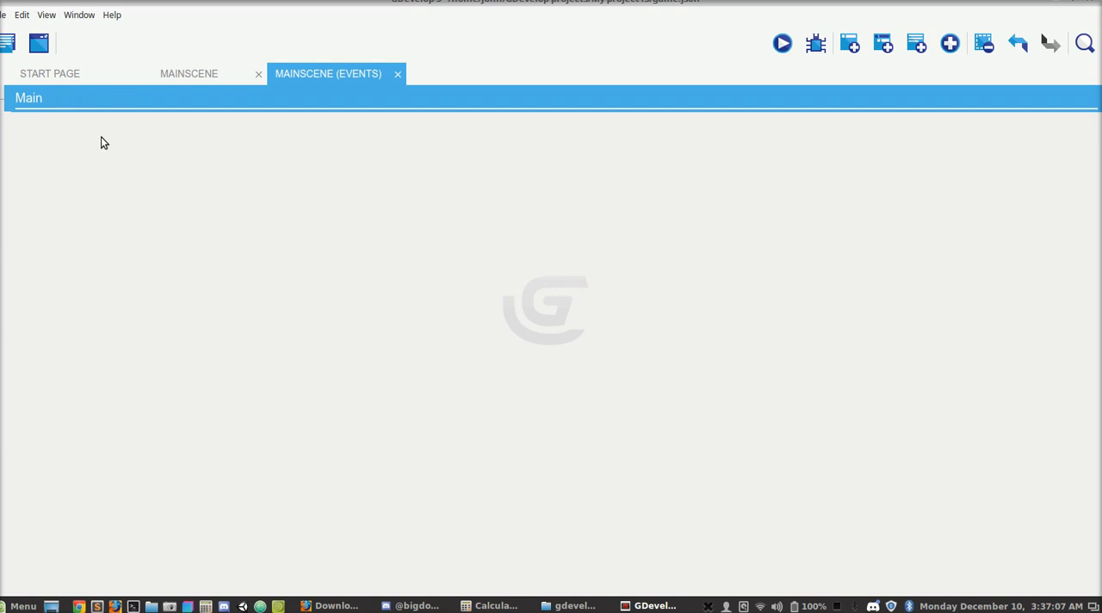
click(101, 136)
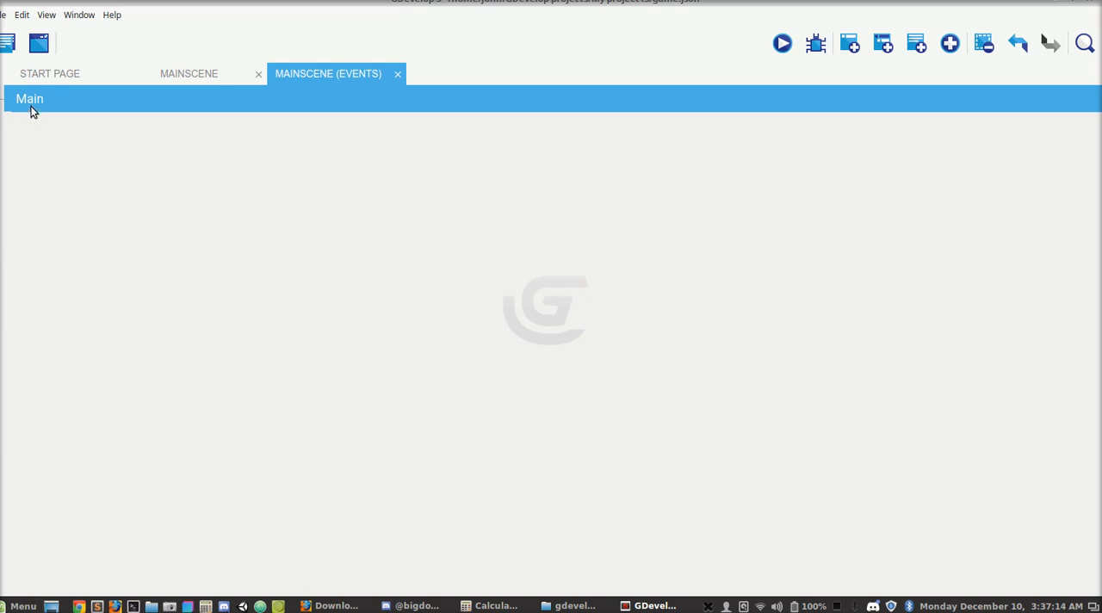
- Add a Text object named Logo to MainScene with the text "Simple Platformer"
click(185, 74)
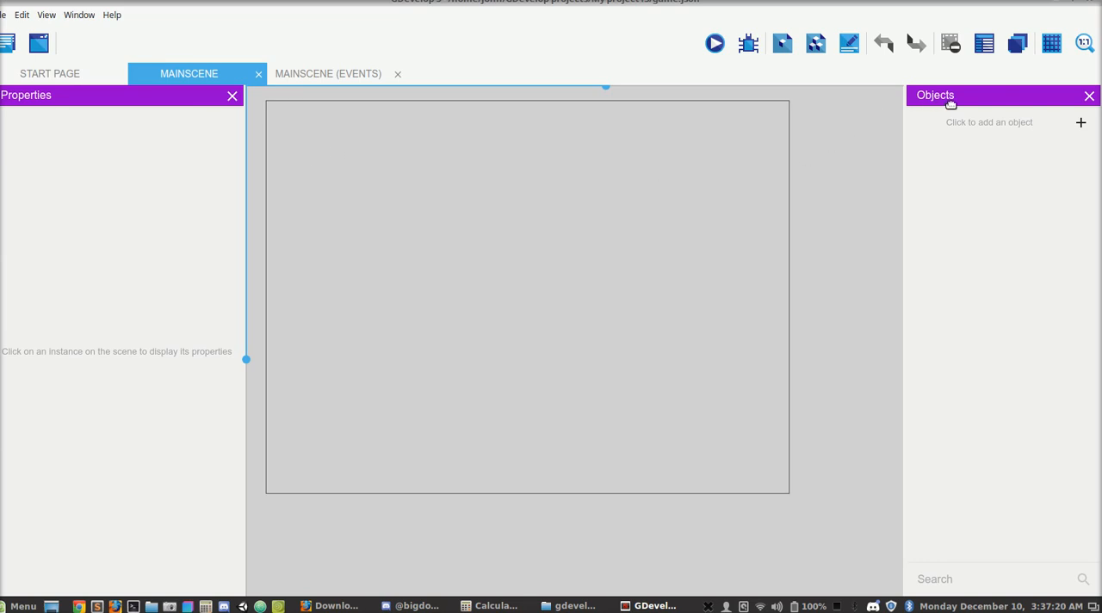
click(1081, 123)
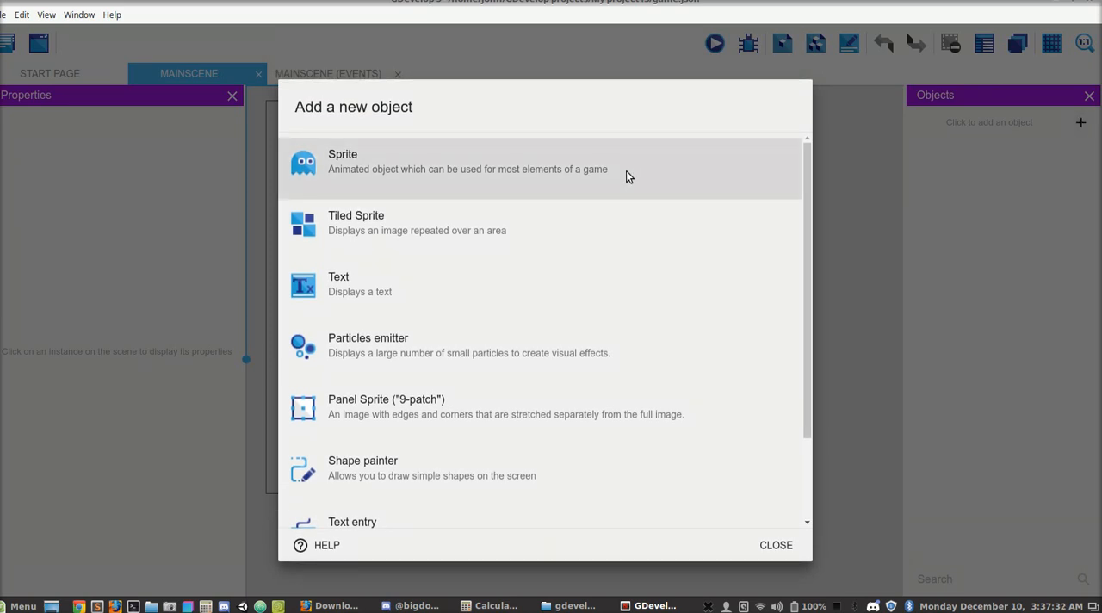
click(553, 282)
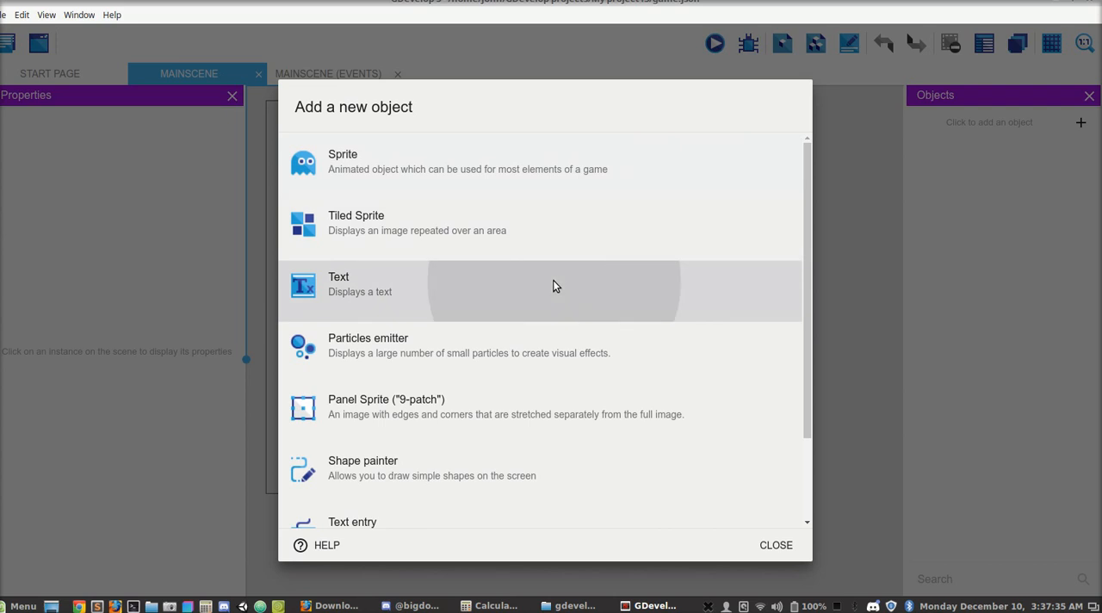
double_click(473, 275)
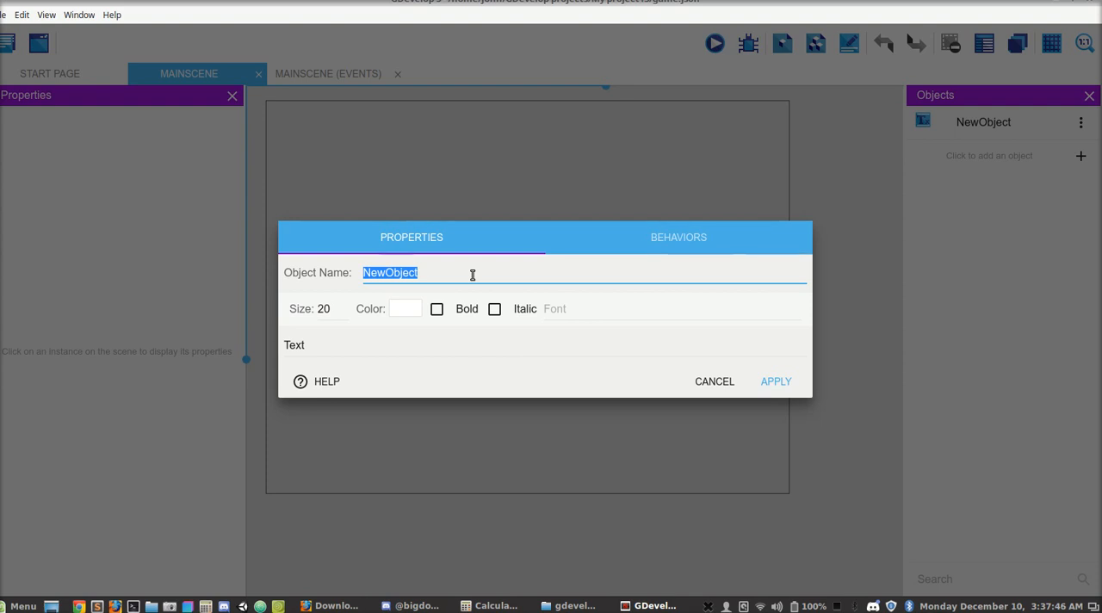
text(Logo)
click(384, 338)
key(ctrl+a)
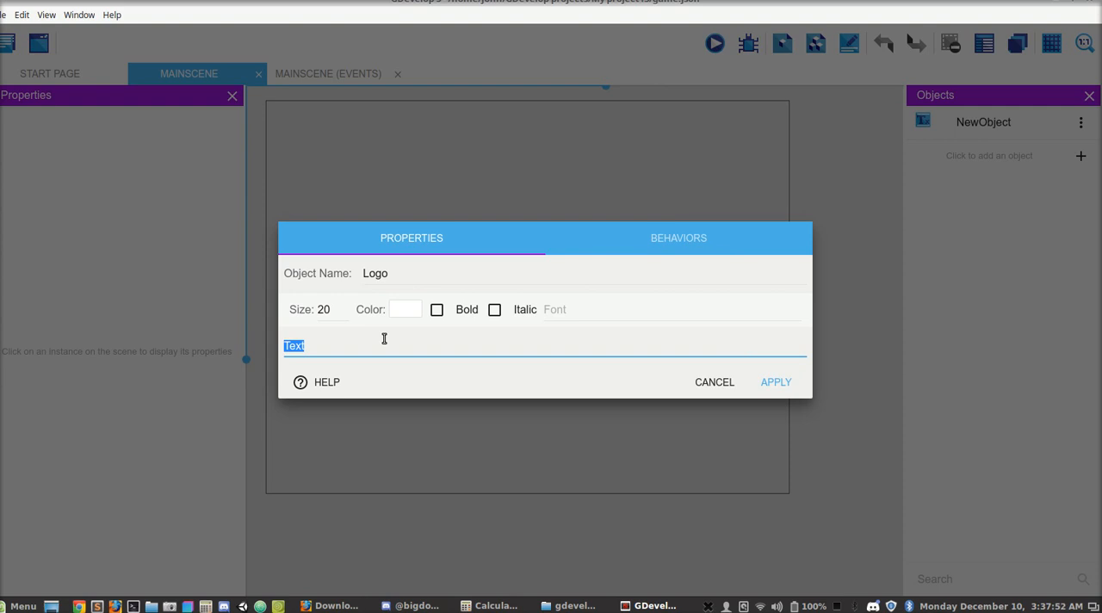
text(Simple Platformer)
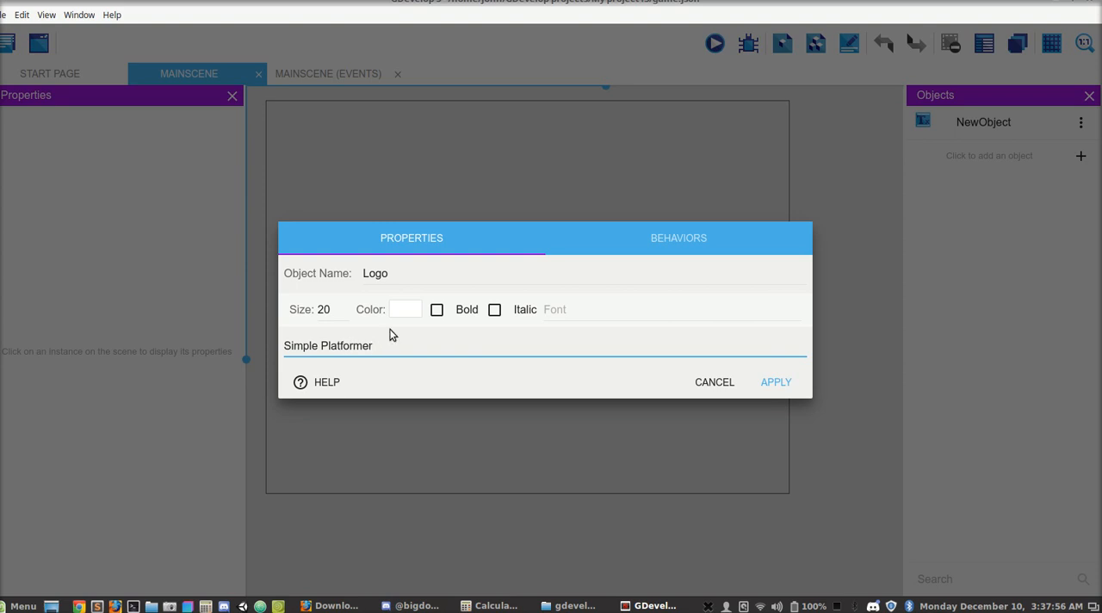
- Set the Logo text to size 100 and bold, and apply the object's properties
double_click(327, 309)
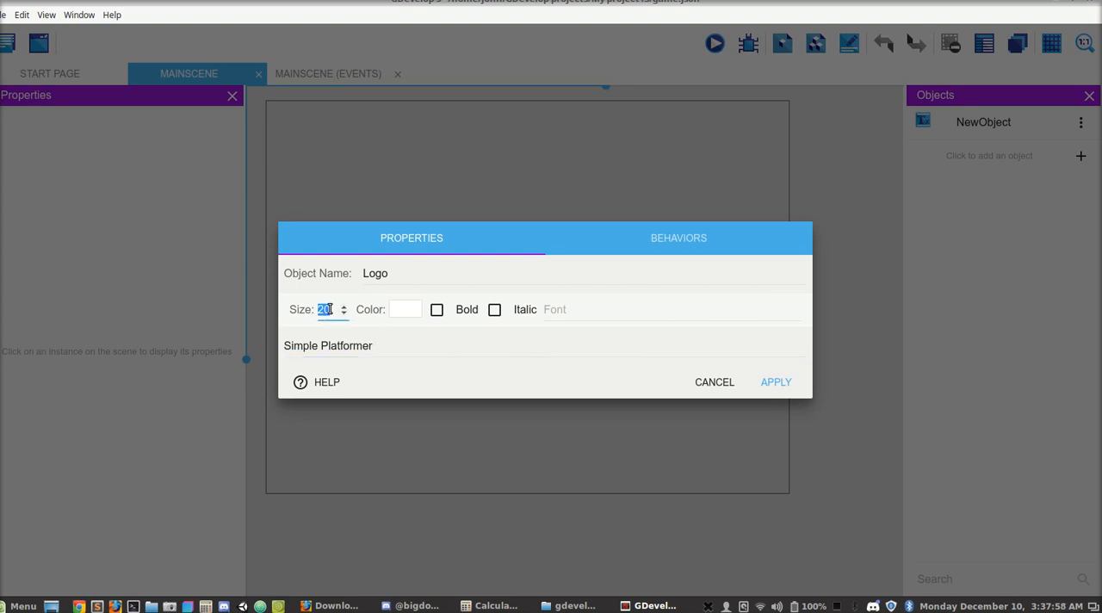
text(100)
click(436, 309)
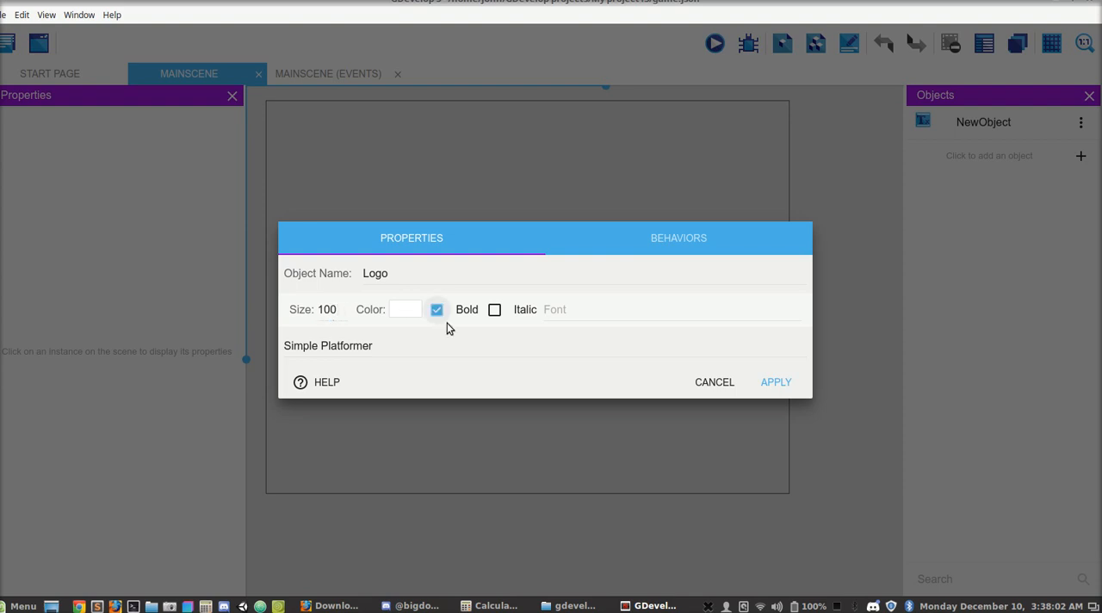
click(771, 381)
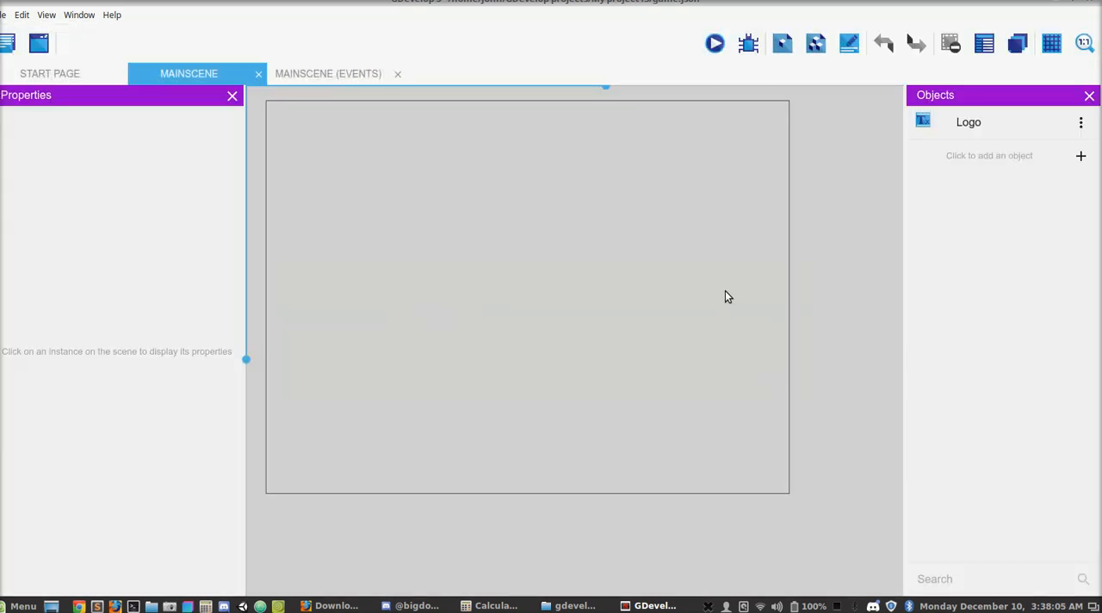
- Place the Logo across the top of the scene at about X -21, Y 32, and check it in a game preview
drag(925, 129, 335, 148)
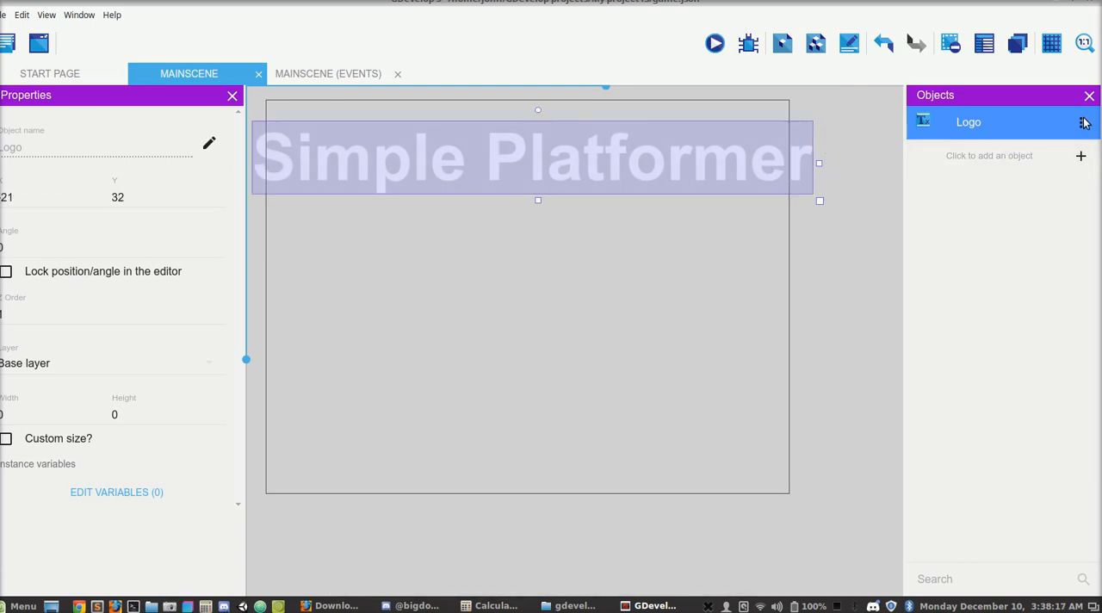
click(715, 43)
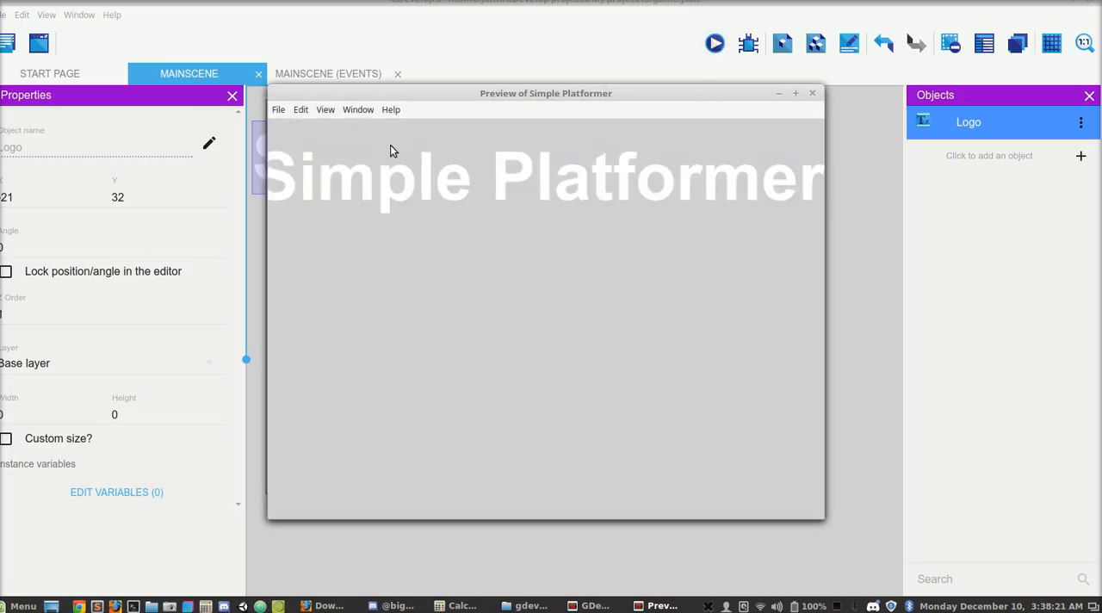
click(811, 95)
- Break the Logo text into two lines after "Simple" and move it to about X 157, Y 47 in the scene
click(1081, 124)
click(1066, 150)
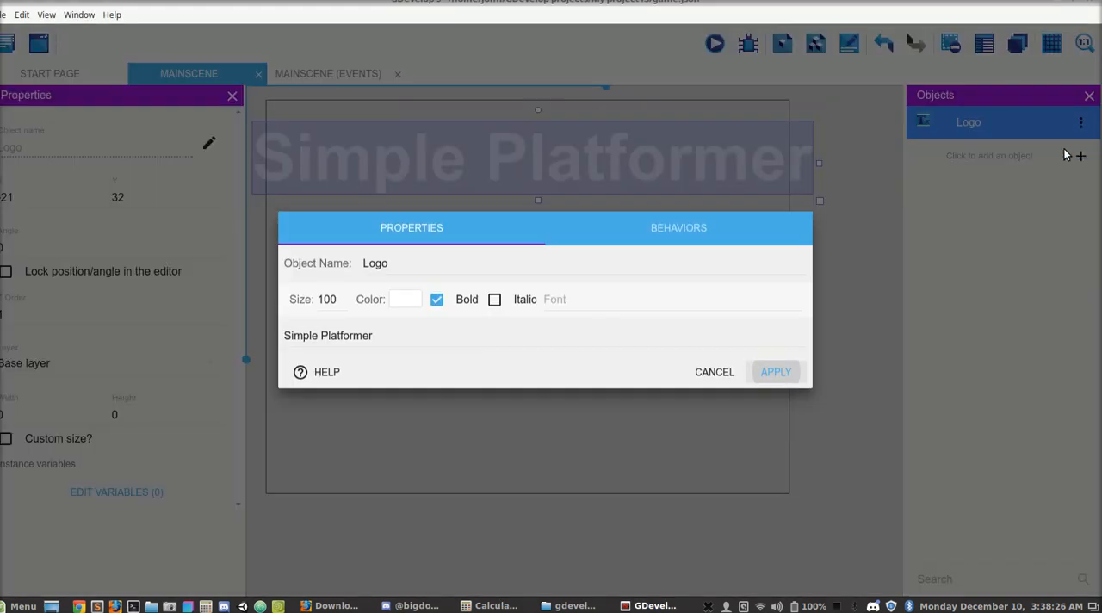
click(324, 344)
key(Return)
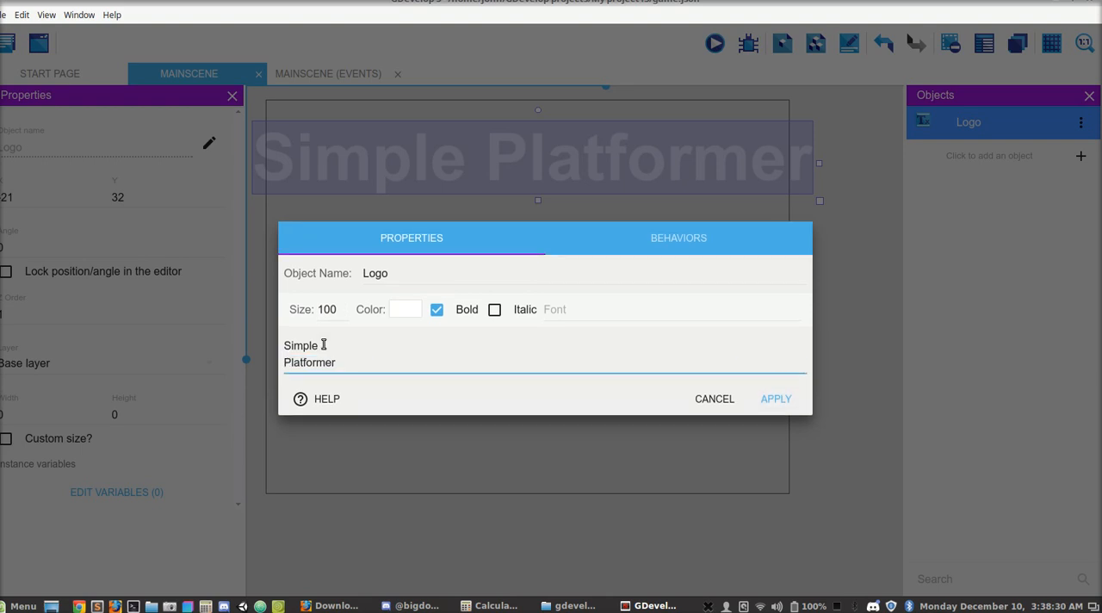
click(766, 398)
drag(508, 198, 627, 208)
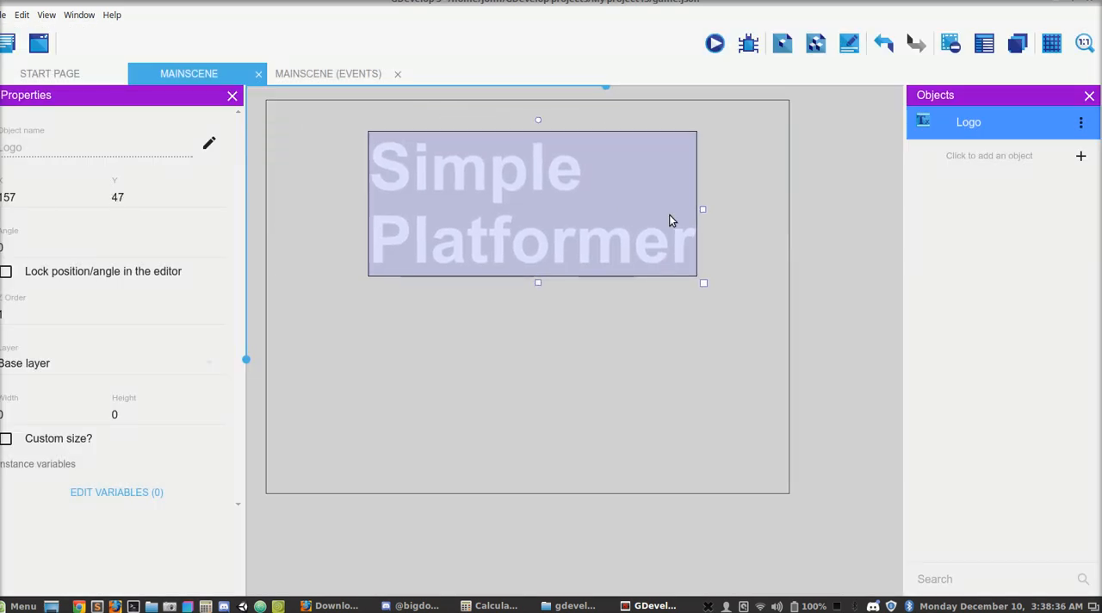
- Review the Logo object's text properties and close them without changes
click(773, 227)
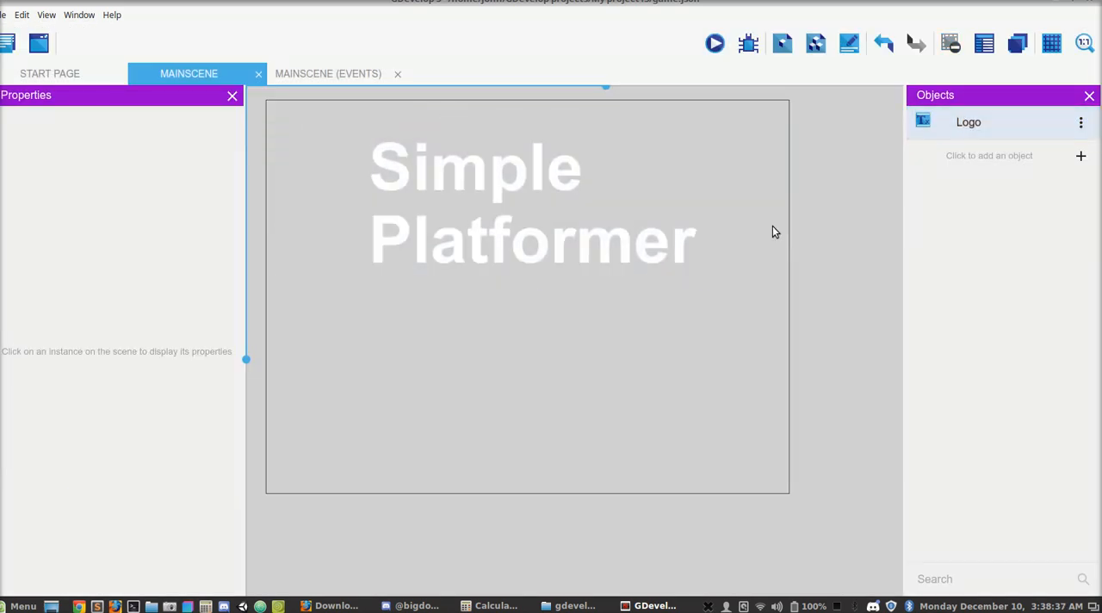
click(617, 235)
click(1081, 123)
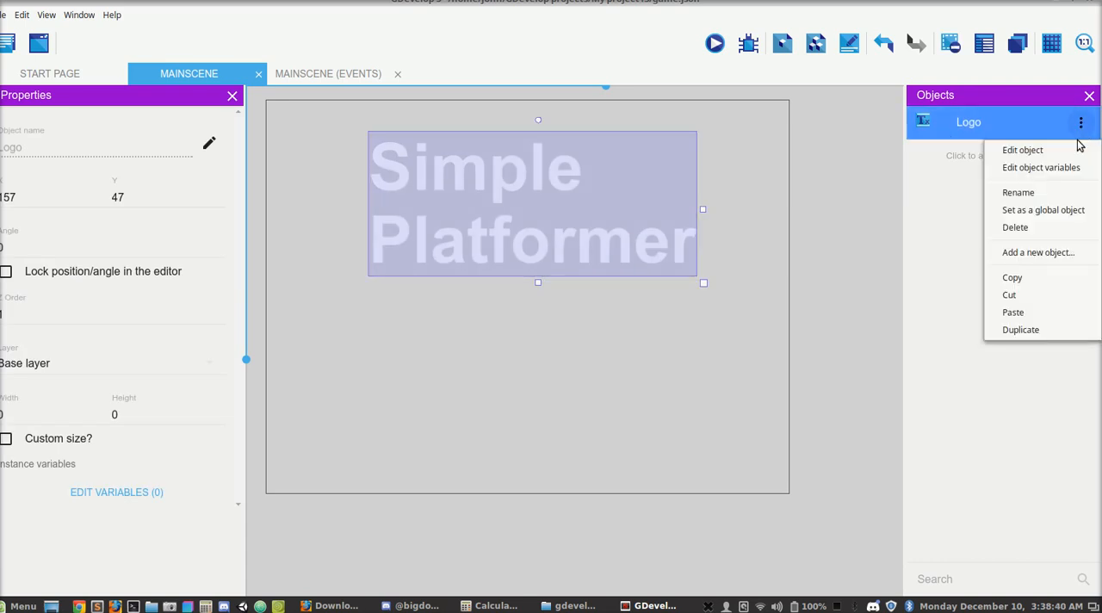
click(1076, 150)
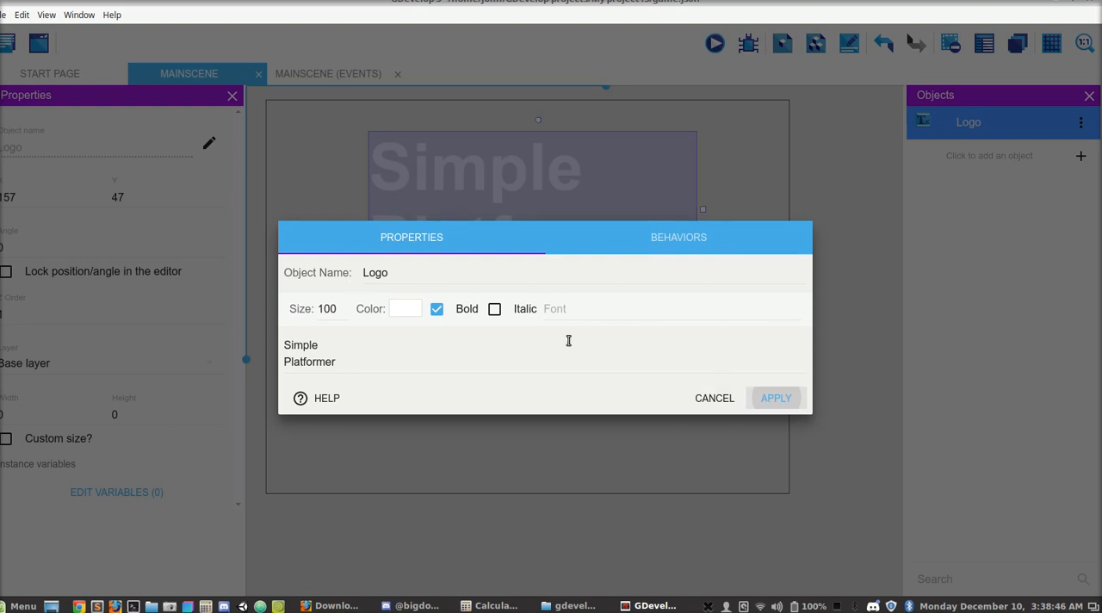
click(722, 399)
click(748, 187)
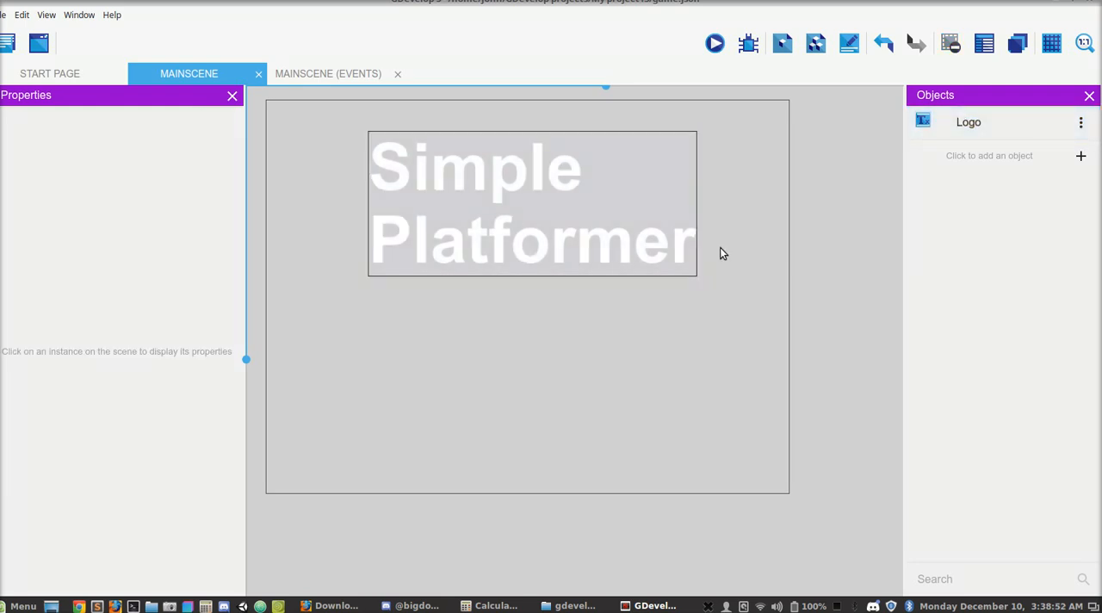
- Add a second Text object named PressEnterToShart with the text "Press Enter to Start"
click(1081, 156)
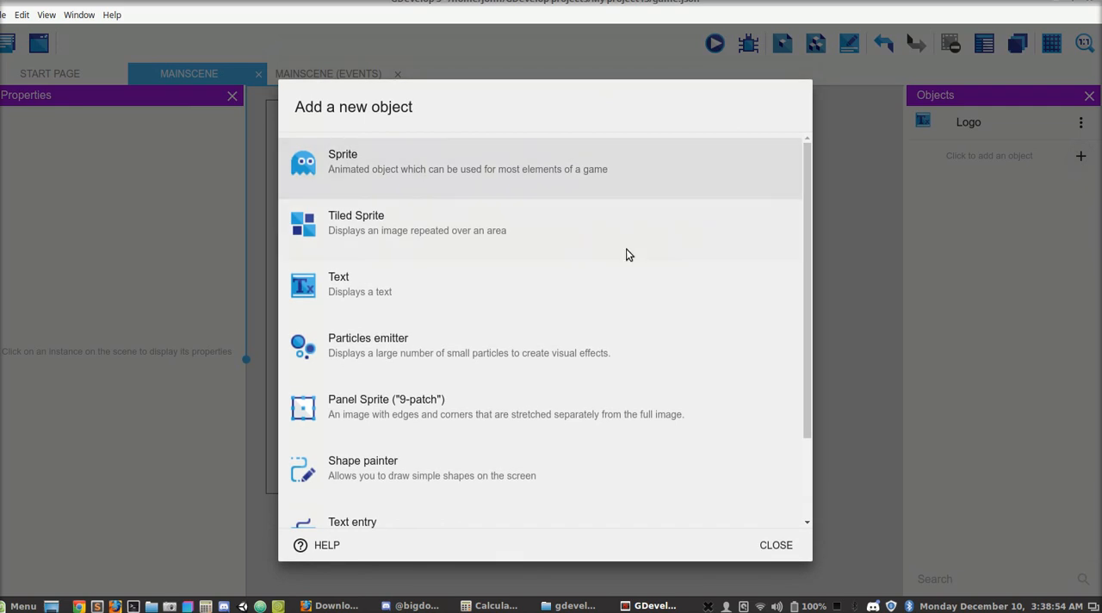
click(563, 284)
double_click(434, 271)
text(PressEnter)
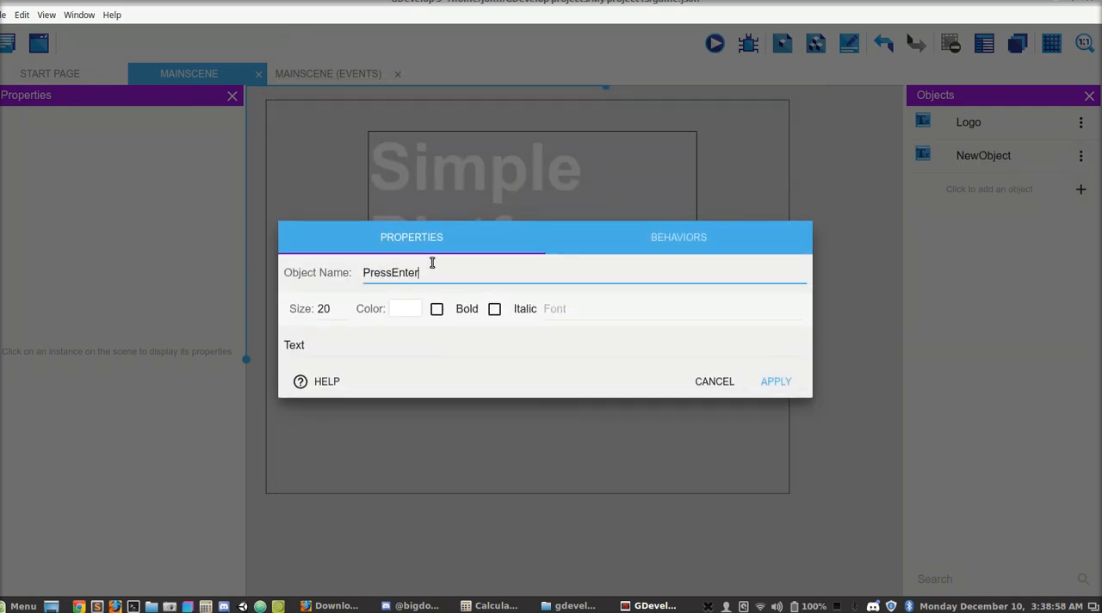
text(ToShart)
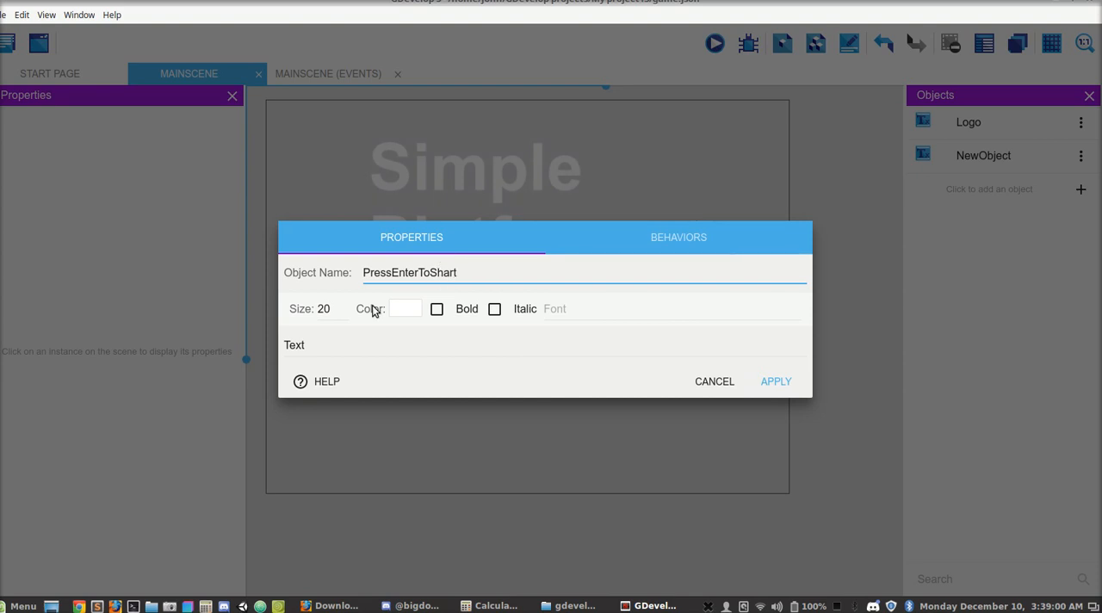
double_click(326, 346)
text(Pree)
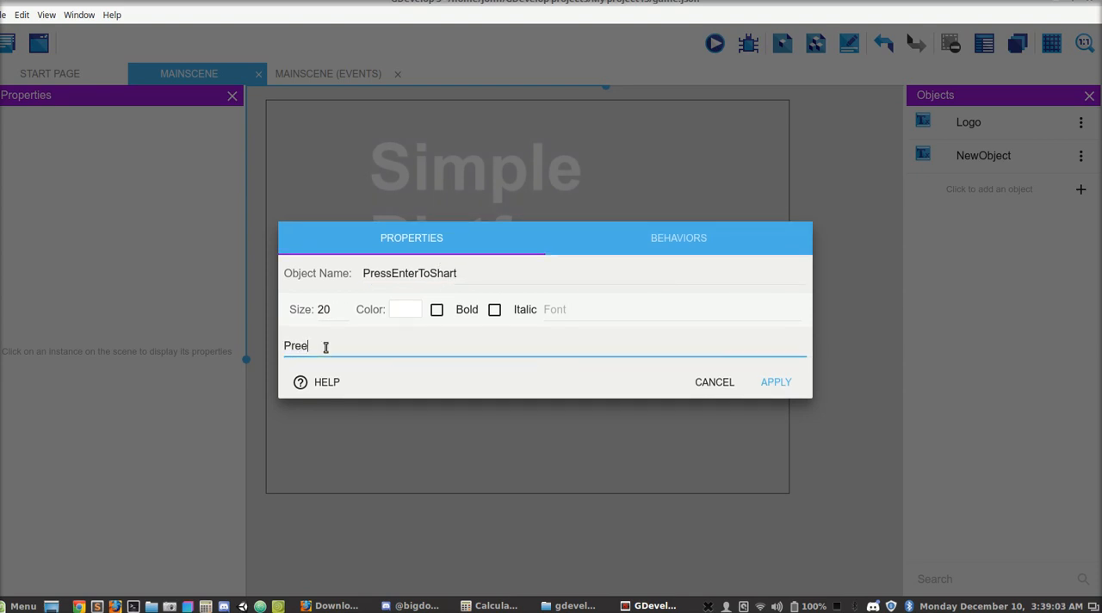
key(BackSpace)
text(ss Enter to Start)
- Set the "Press Enter to Start" text to size 60 and bold, and apply the object's properties
click(328, 309)
double_click(328, 309)
text(60)
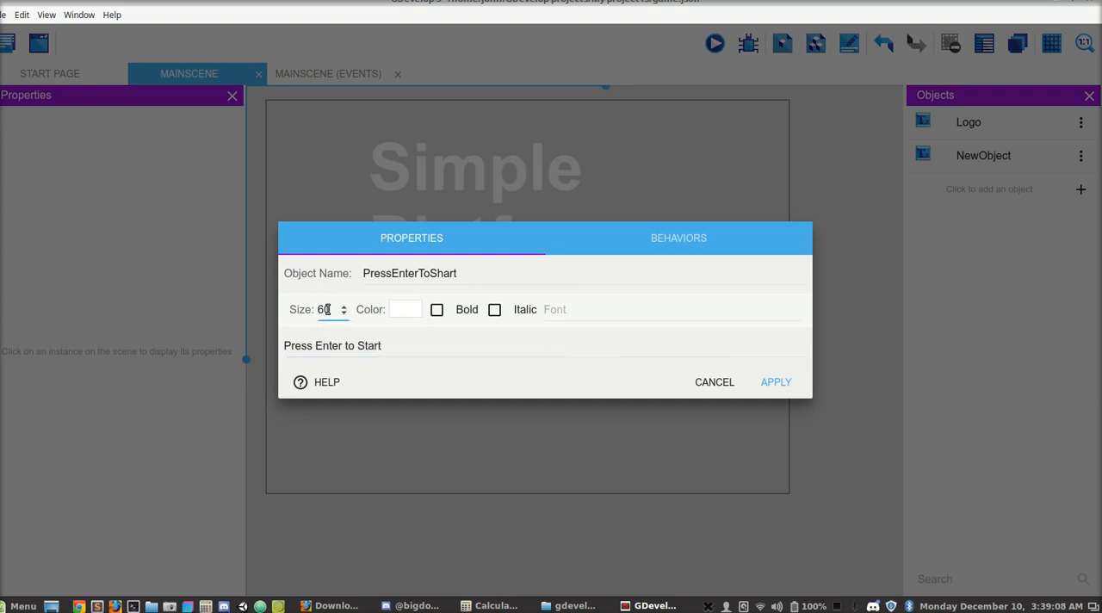
click(438, 316)
click(794, 384)
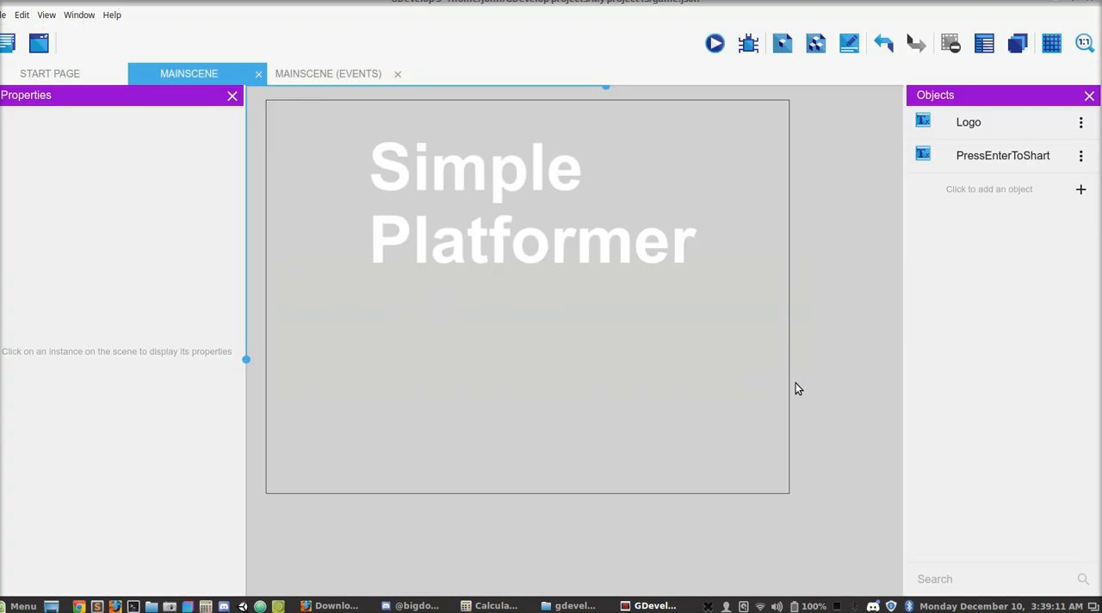
- Place the PressEnterToShart text centred in the lower part of the scene below the logo and preview the scene
drag(982, 165, 385, 434)
click(448, 359)
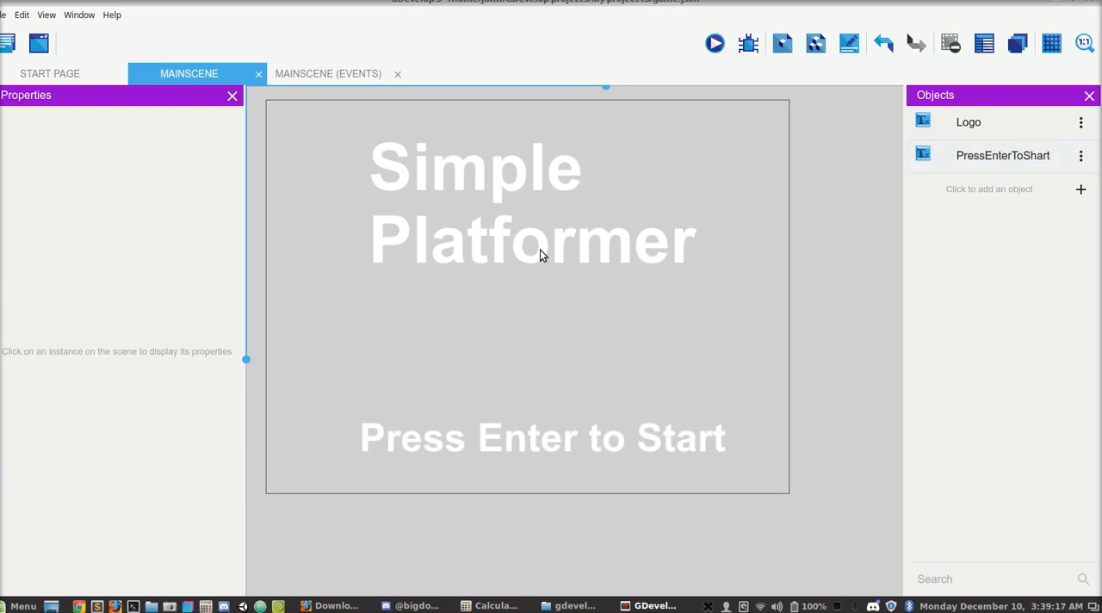
click(714, 43)
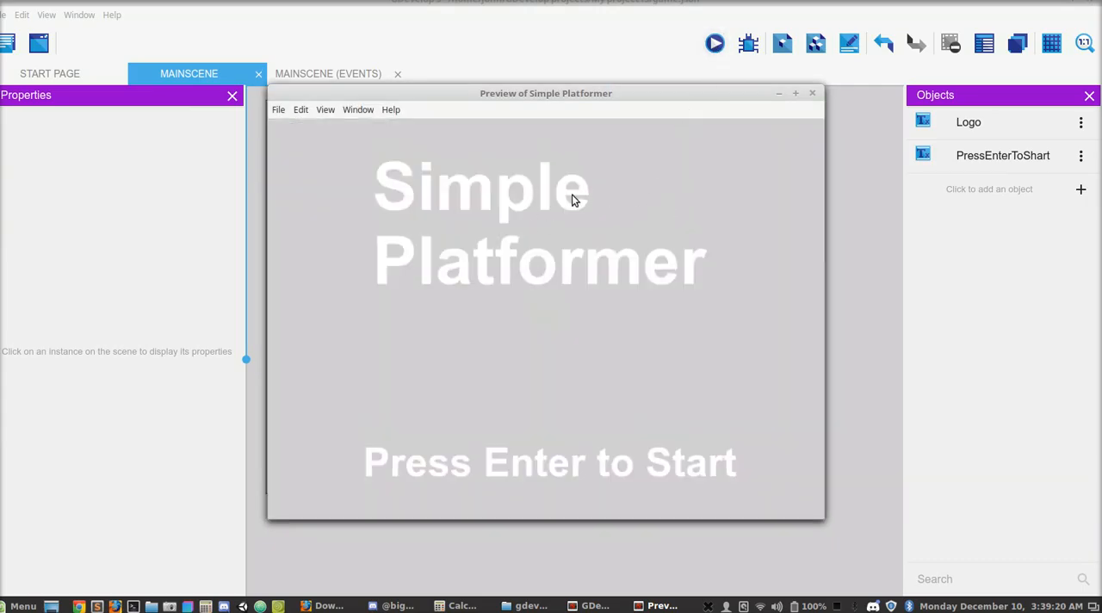
click(812, 94)
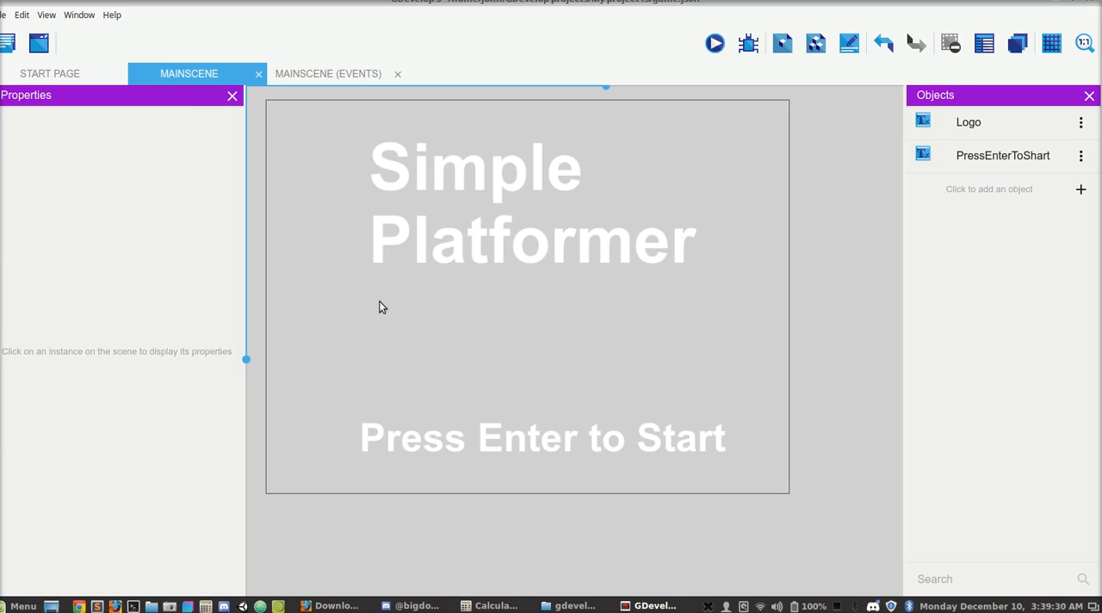
- Set the MainScene background color to a bright red and preview the scene
right_click(367, 332)
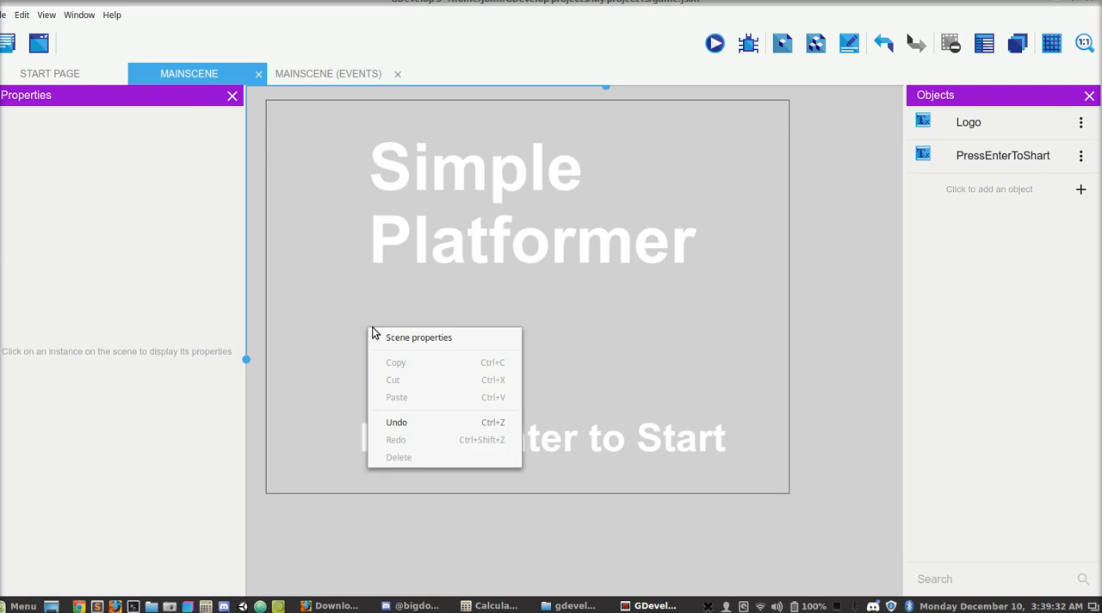
click(394, 340)
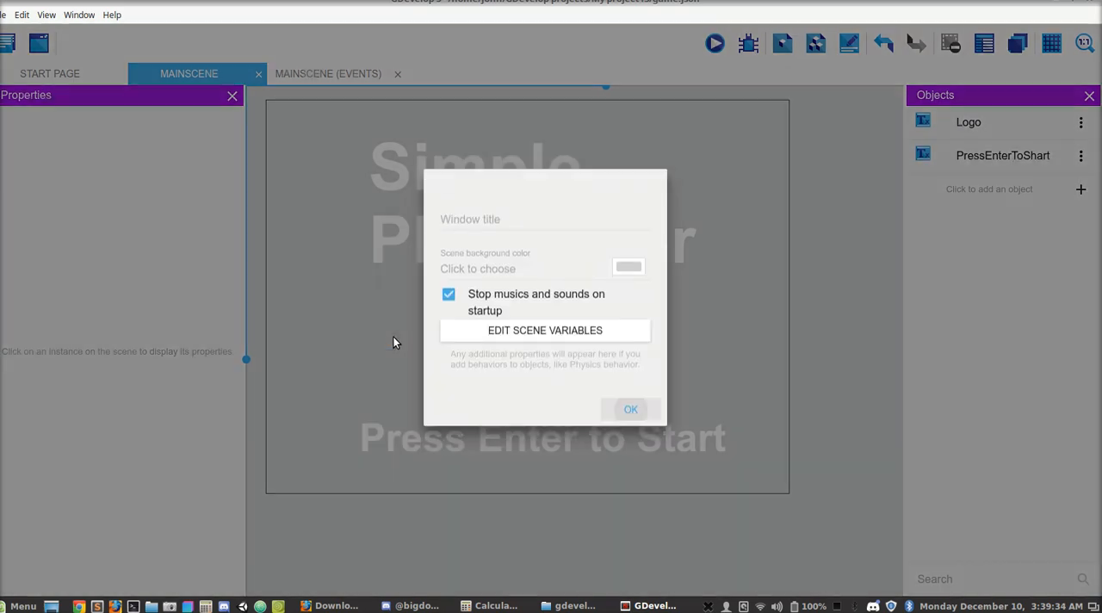
click(629, 280)
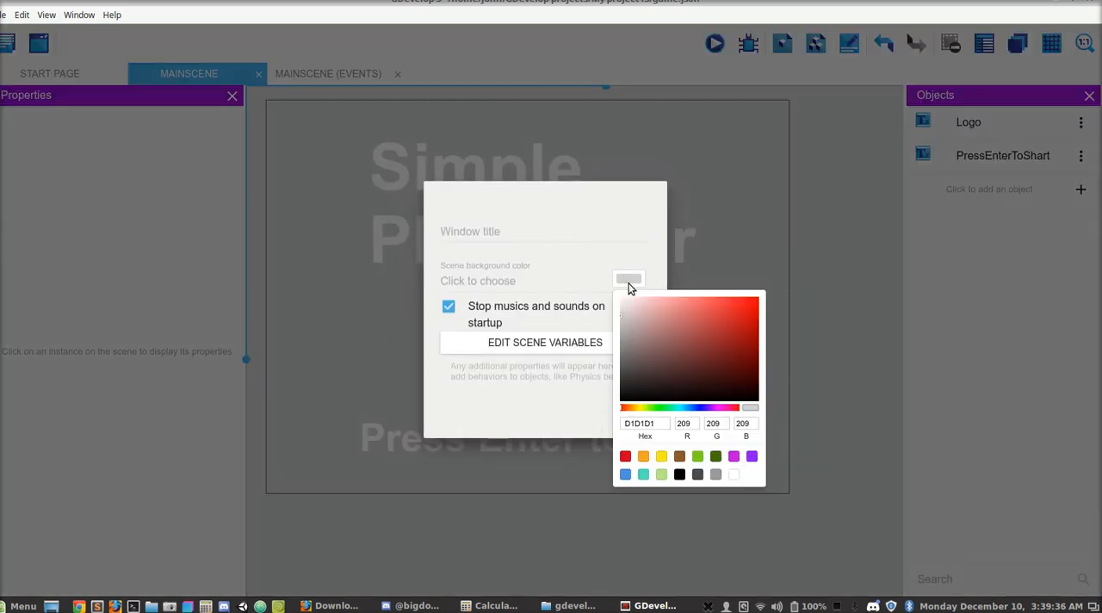
mouse_move(676, 305)
mouse_down()
mouse_move(713, 321)
mouse_move(737, 315)
mouse_up()
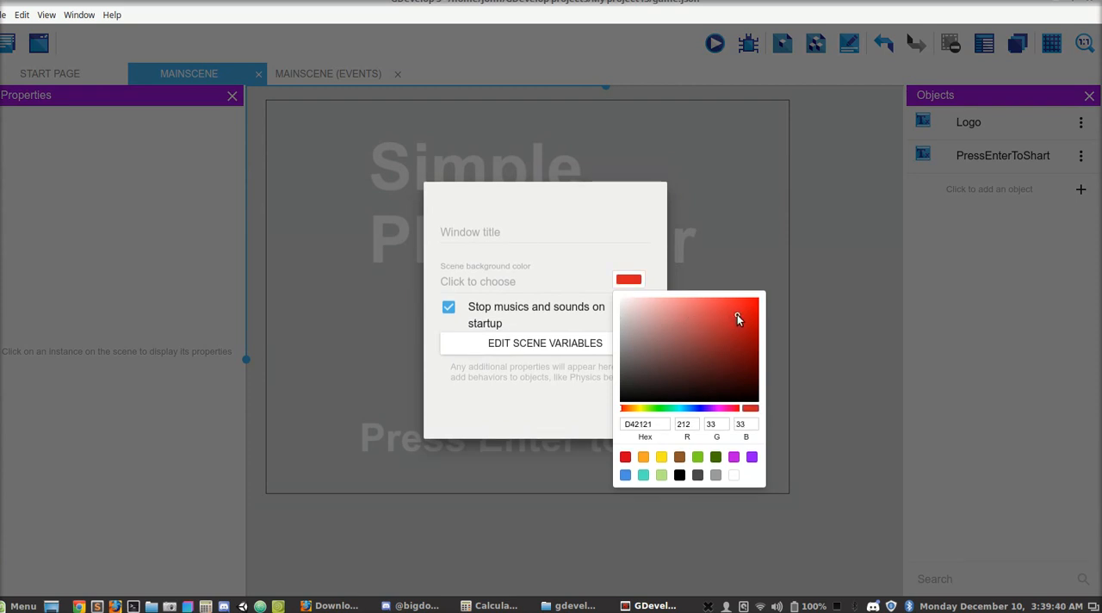
drag(678, 410, 737, 411)
click(603, 259)
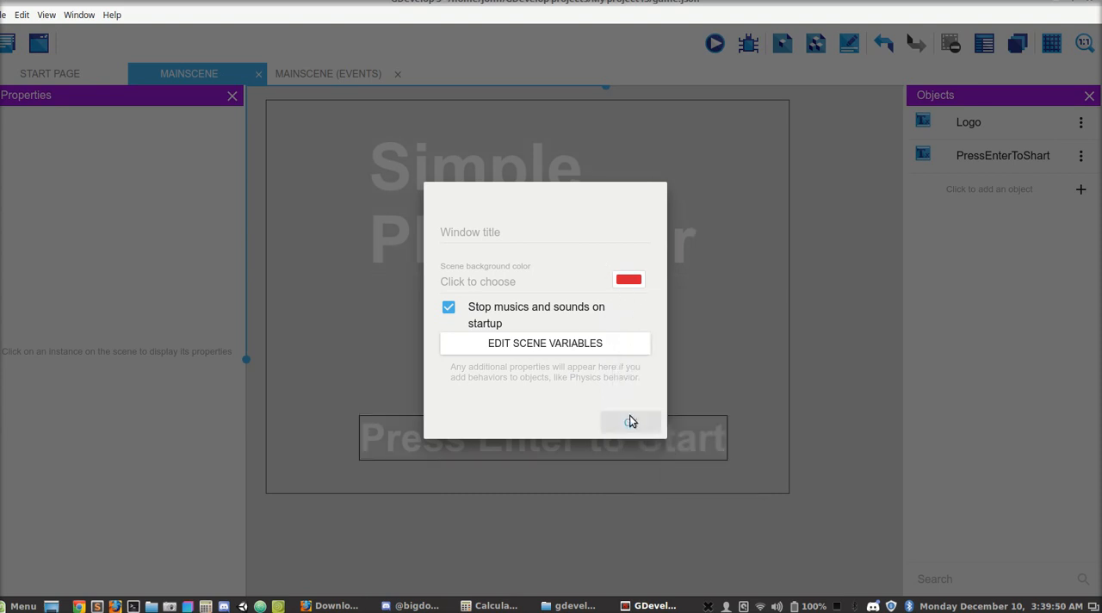
click(630, 417)
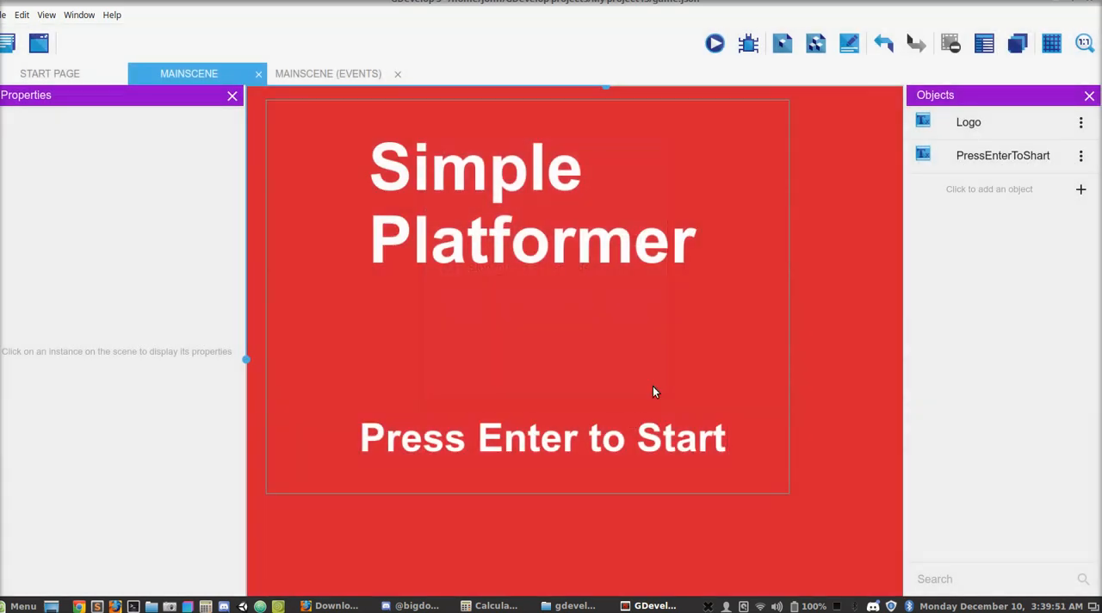
click(715, 44)
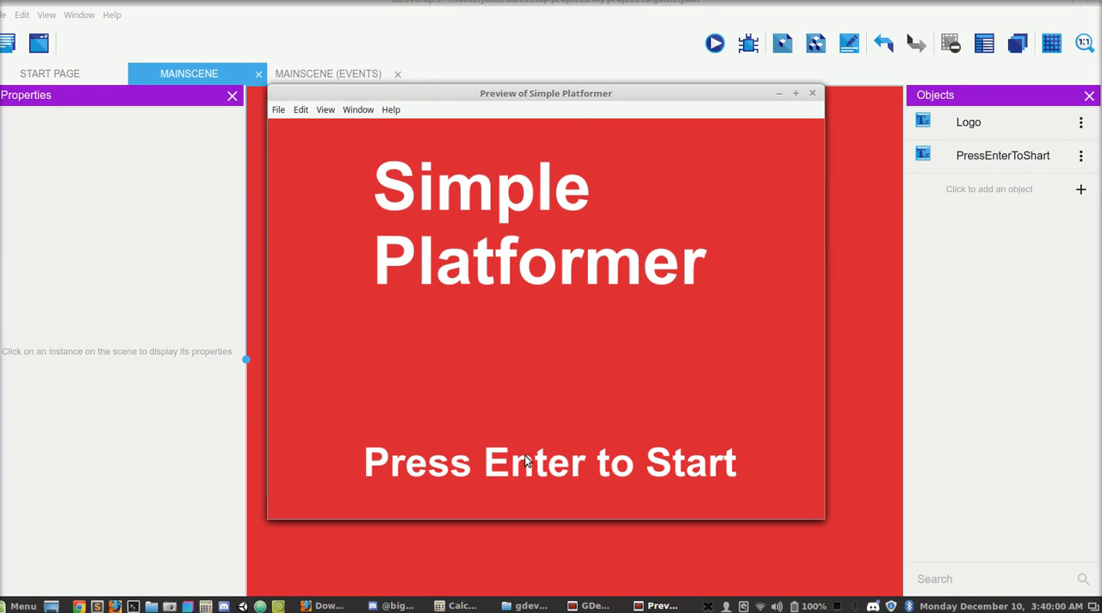
click(812, 93)
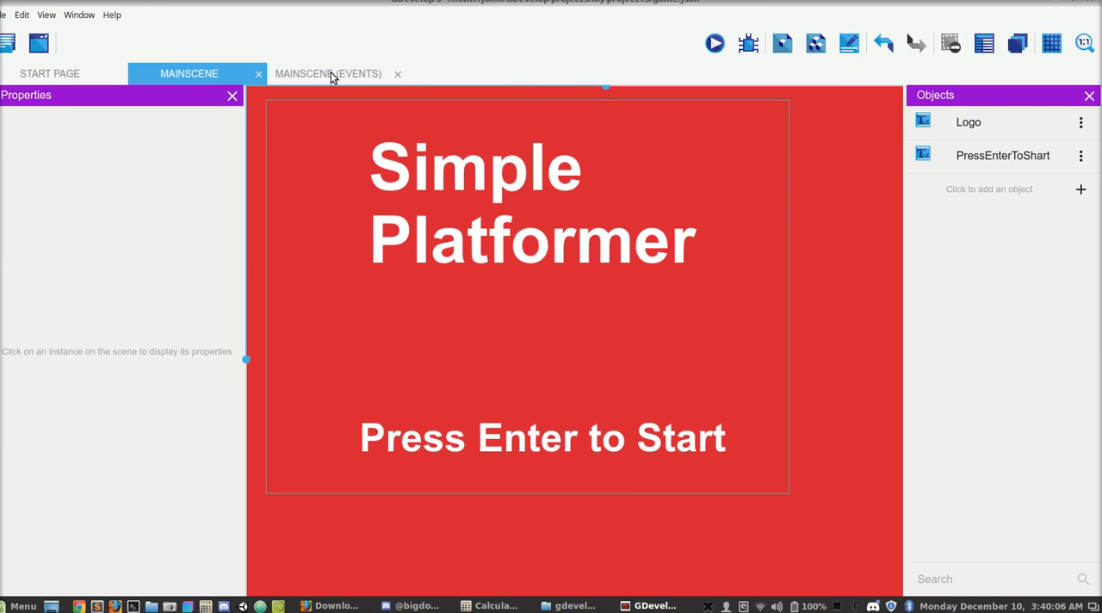
- Add a new event below the Main group in the MainScene events and nest it inside that group
click(331, 75)
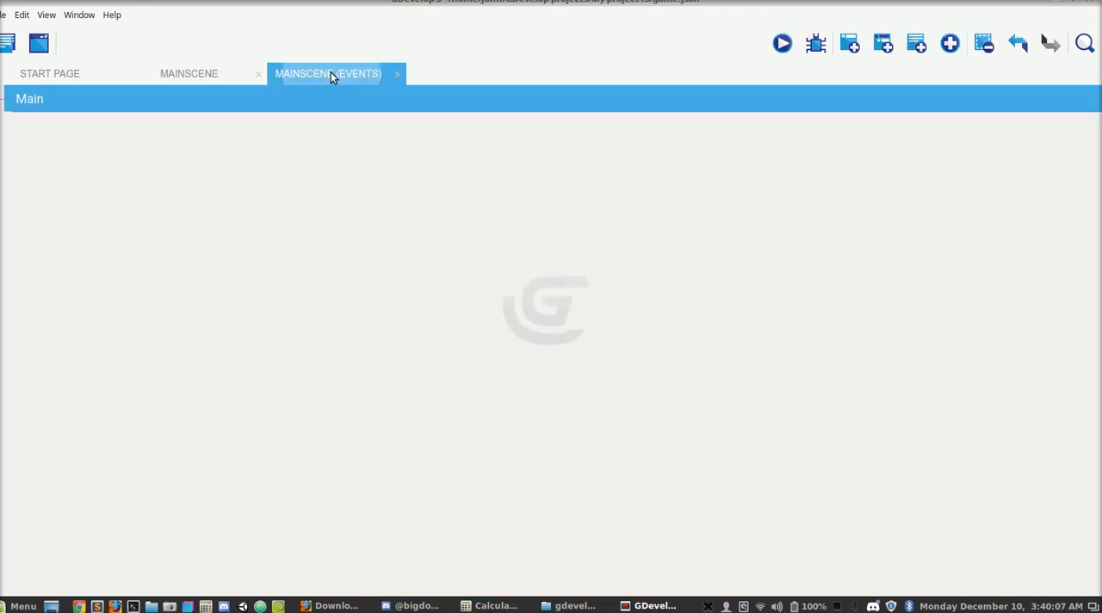
right_click(277, 105)
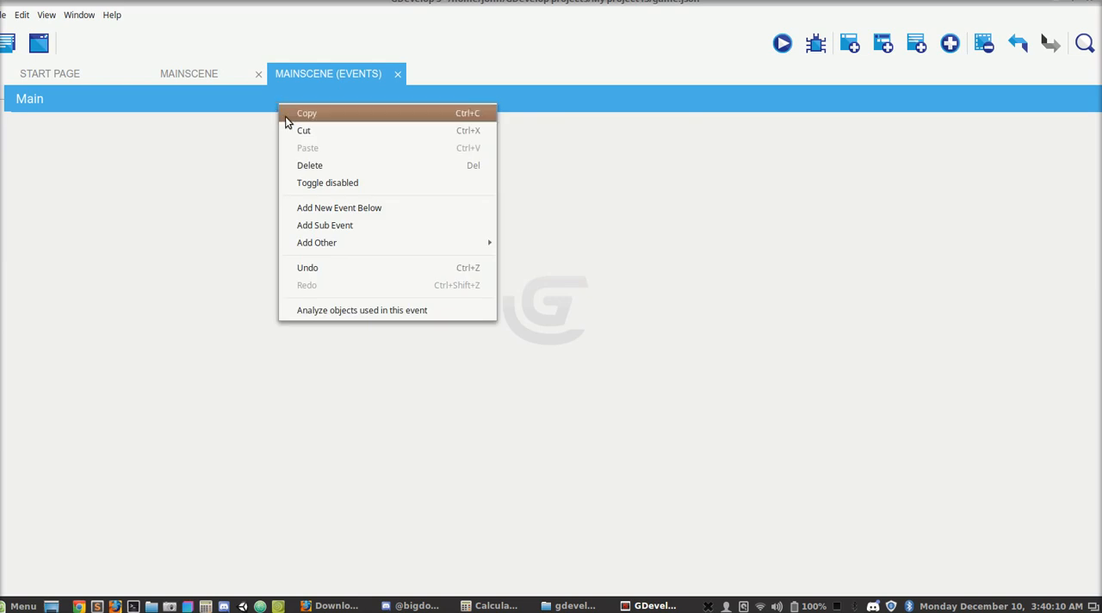
click(320, 207)
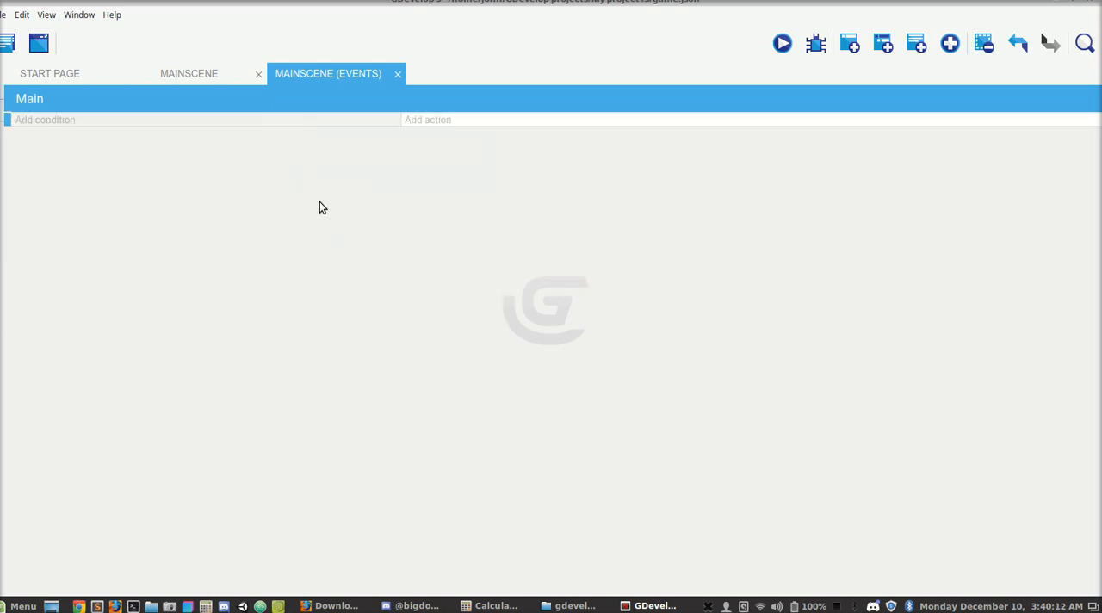
drag(6, 122, 22, 125)
- Add a Key released condition for the Return key to the event in the Main group
click(74, 121)
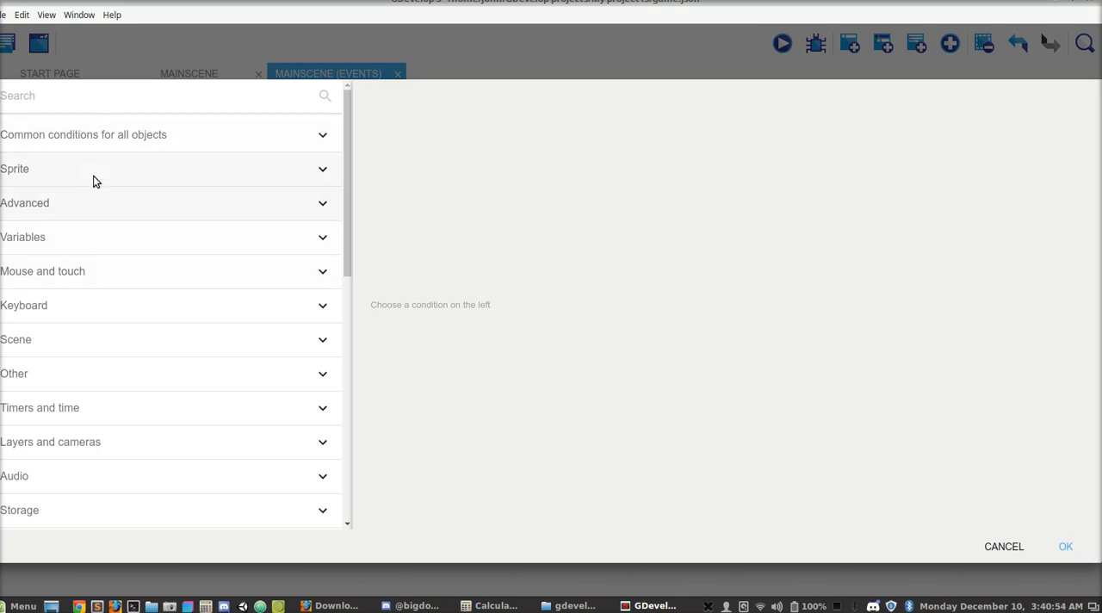
scroll(90, 183, down, 6)
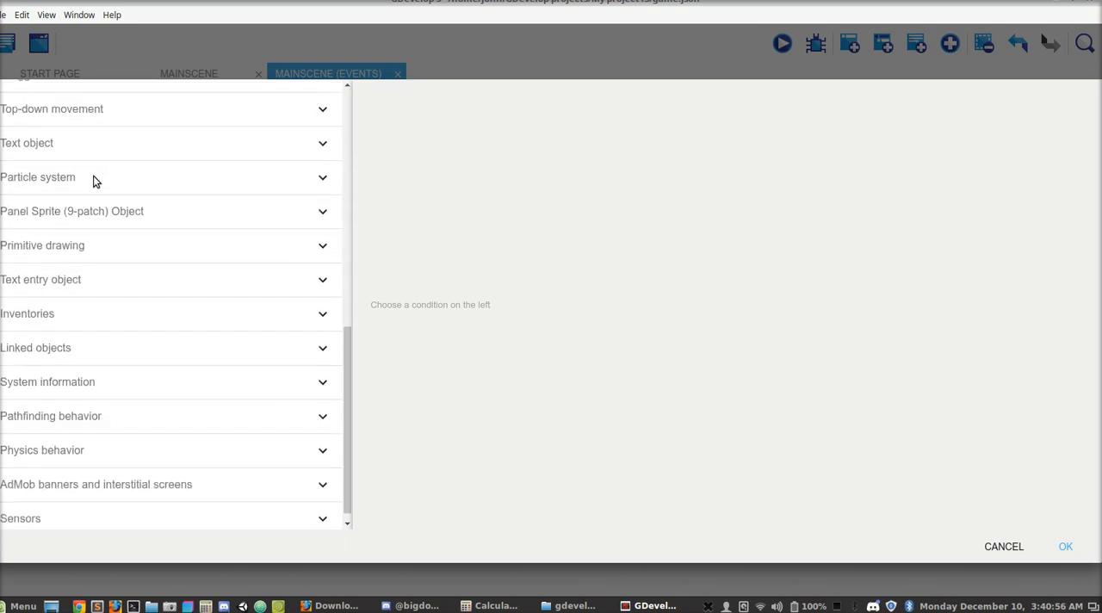
scroll(95, 181, down, 1)
scroll(94, 181, up, 7)
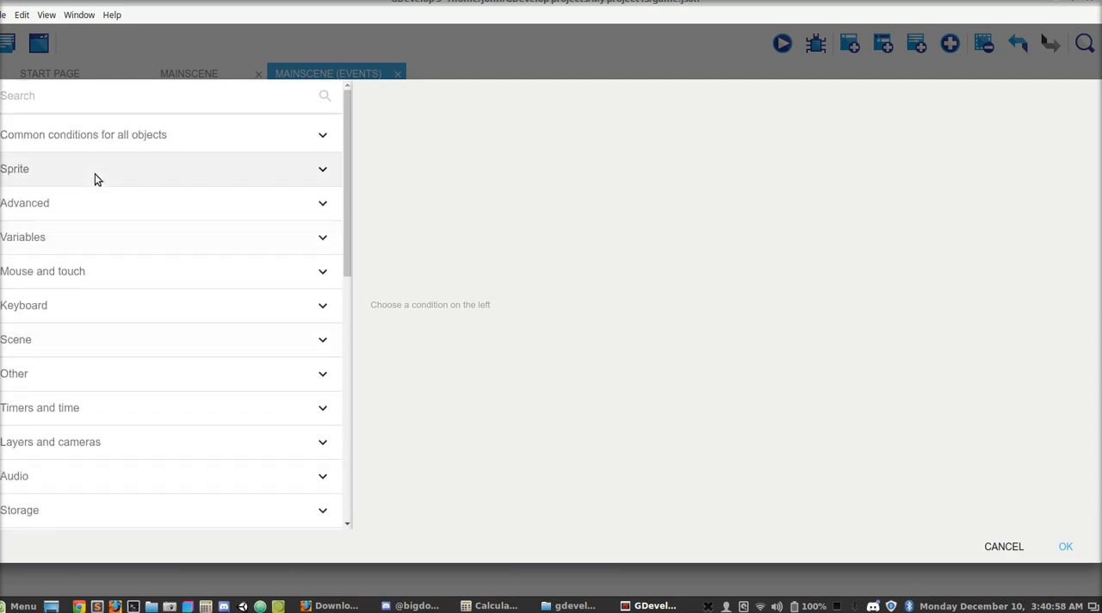
click(90, 307)
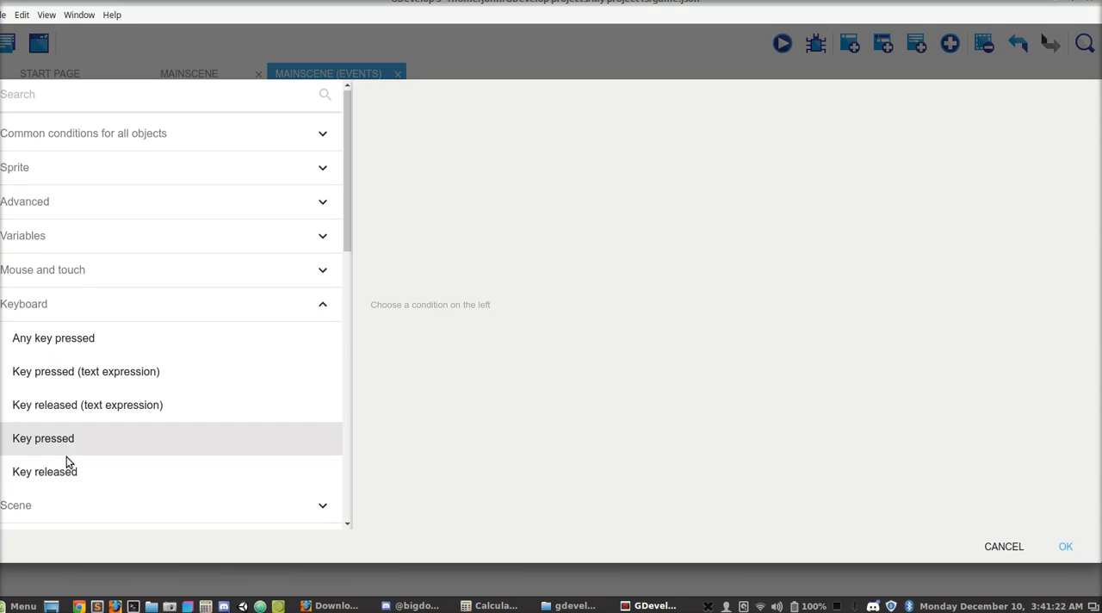
click(69, 471)
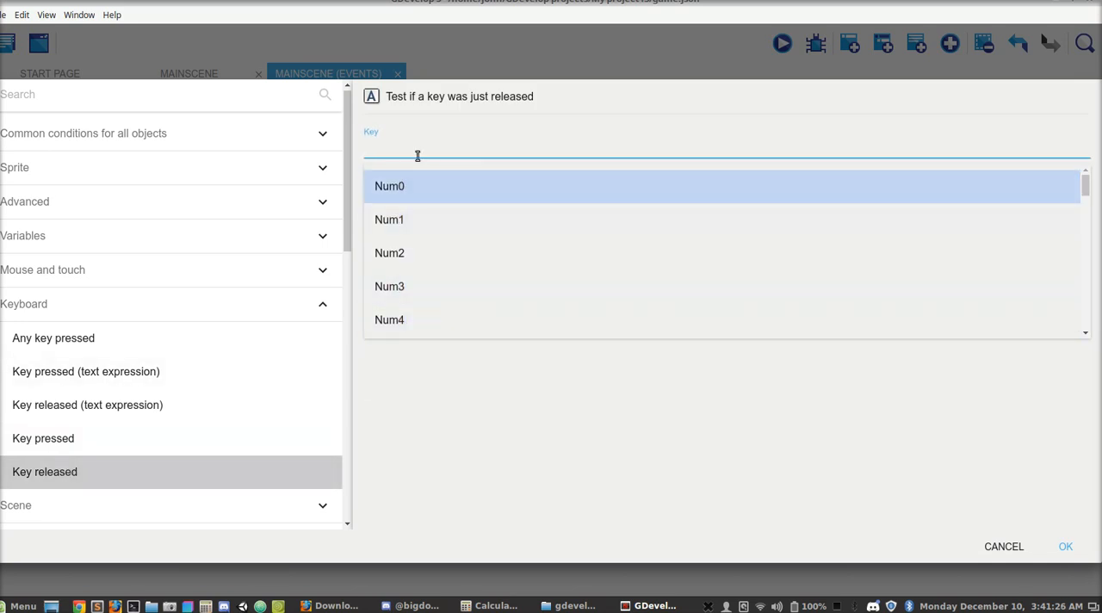
text(Ent)
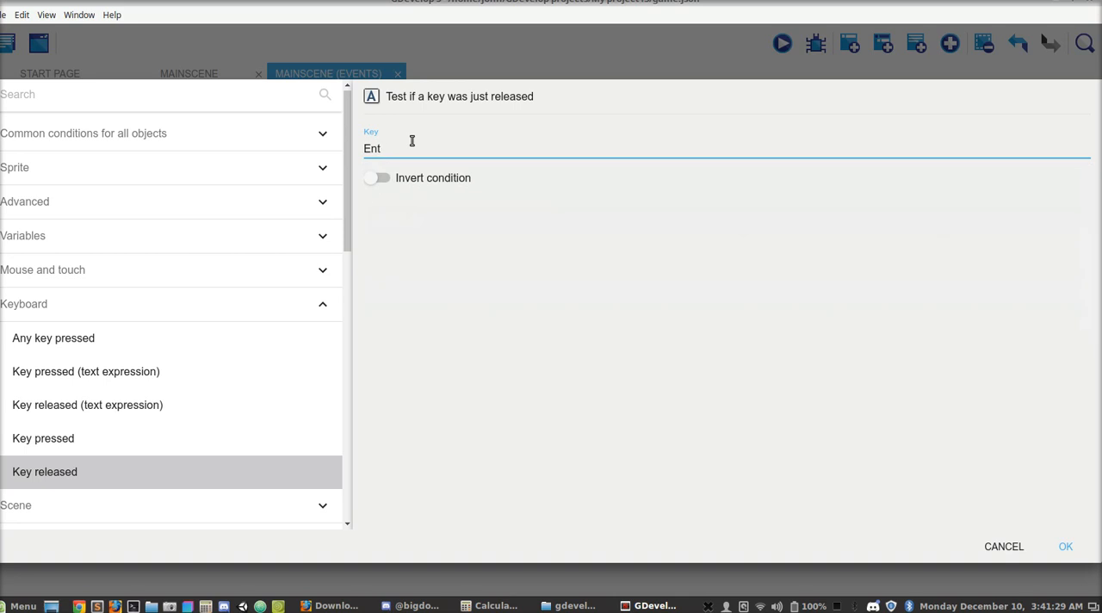
key(BackSpace)
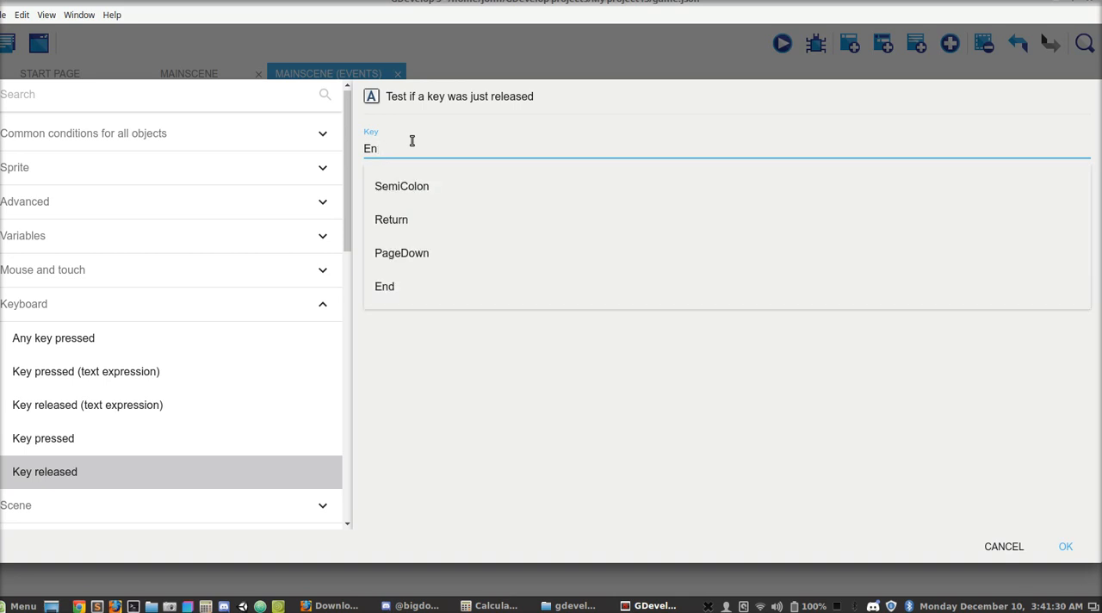
click(413, 220)
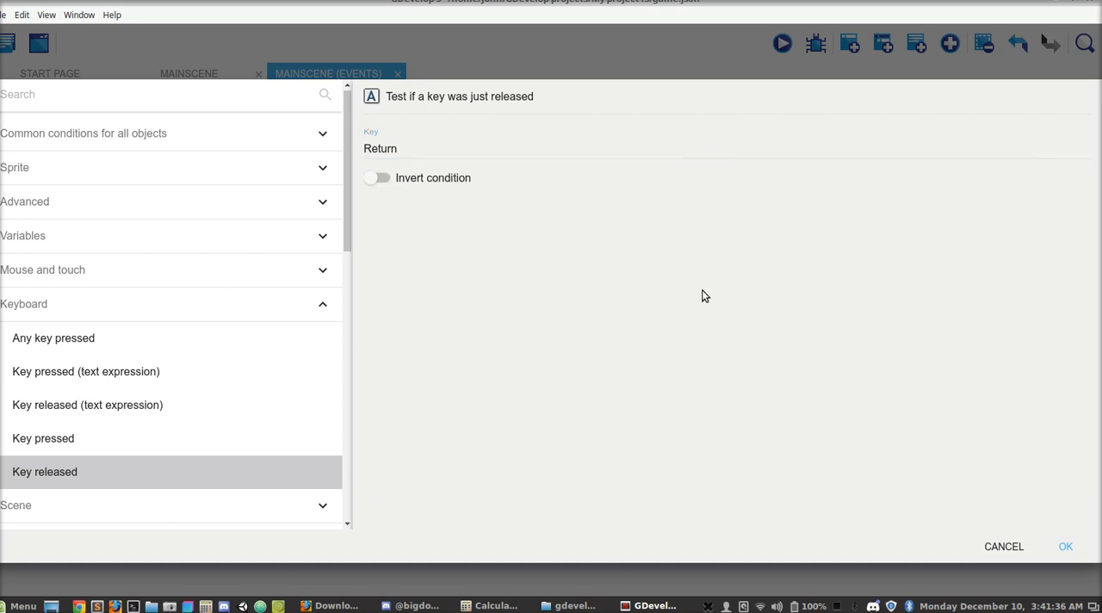
click(1065, 547)
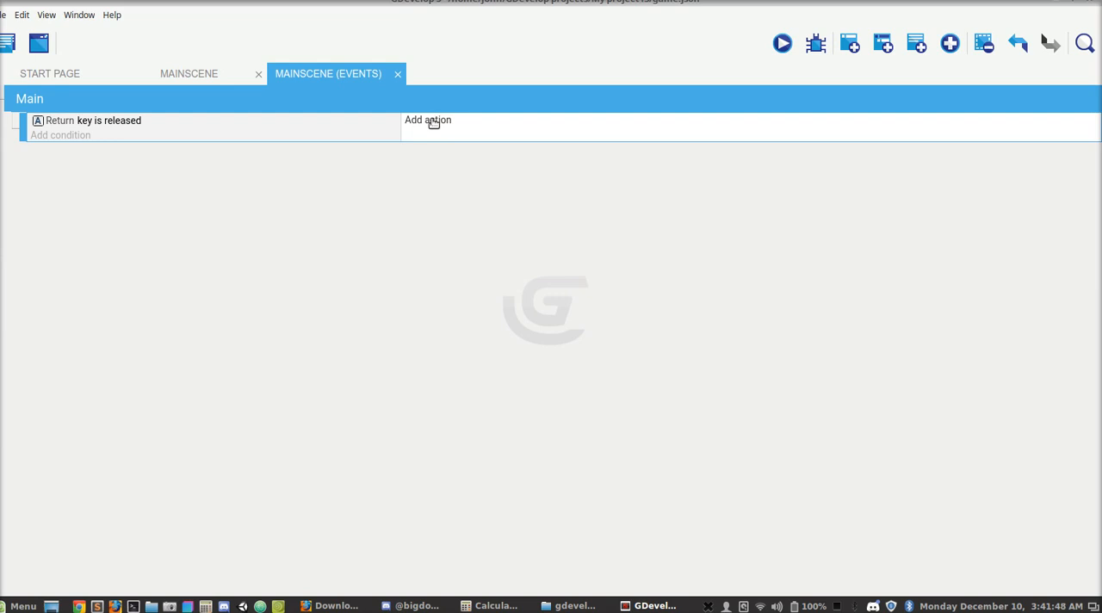
- Add a new scene to the project and rename it Level1
click(190, 72)
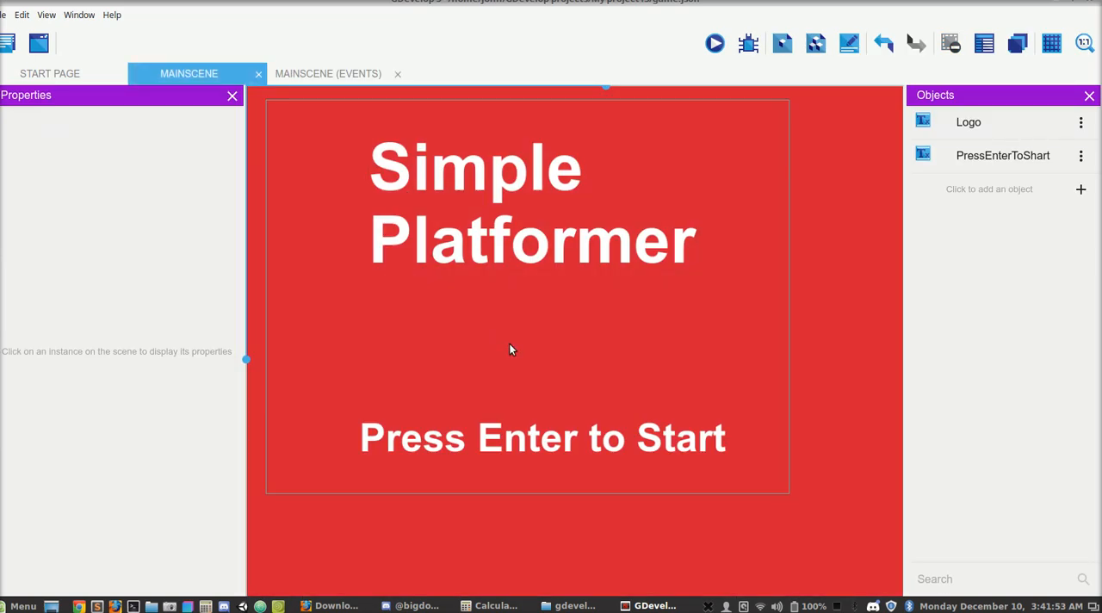
click(7, 44)
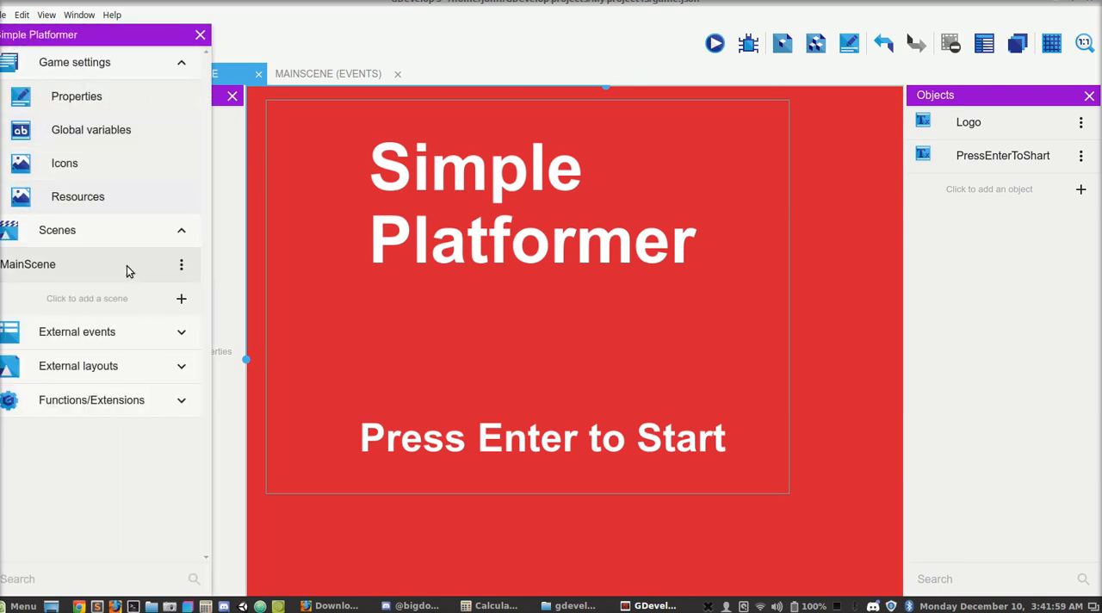
click(181, 298)
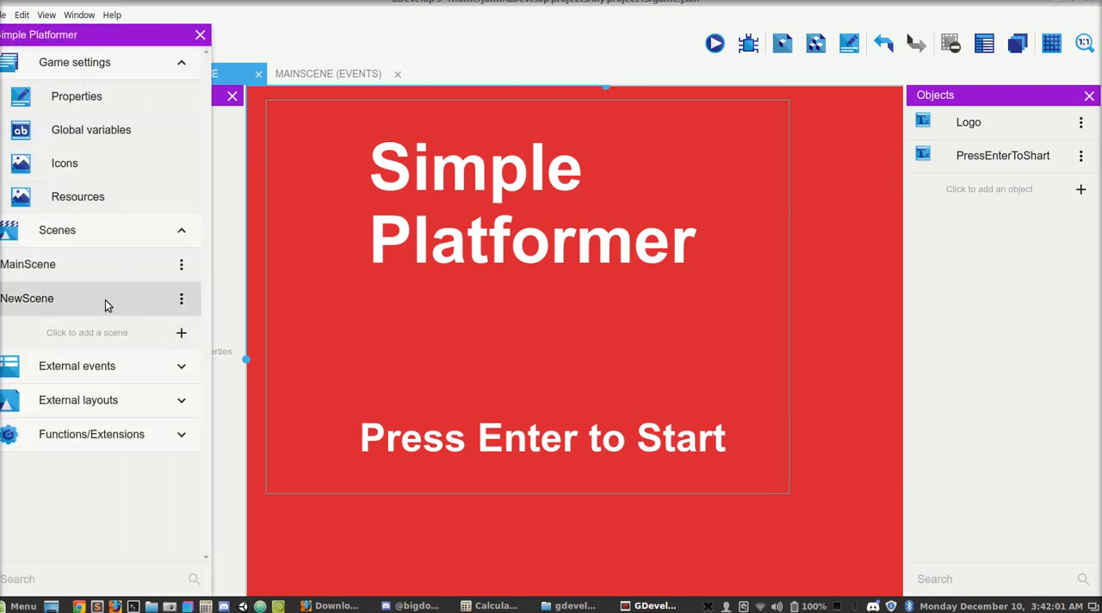
click(181, 298)
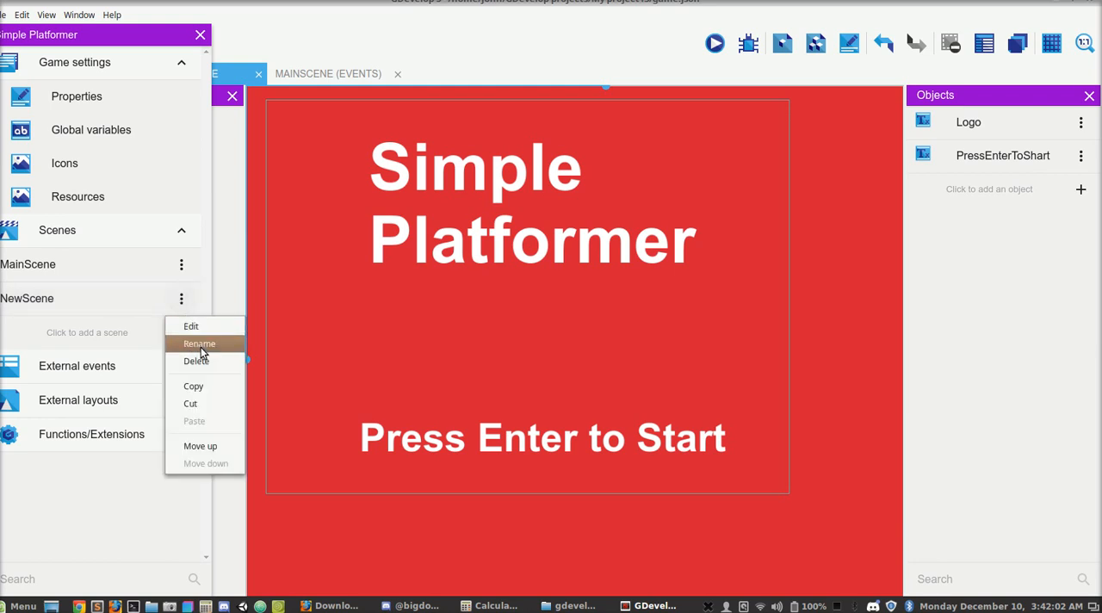
click(199, 344)
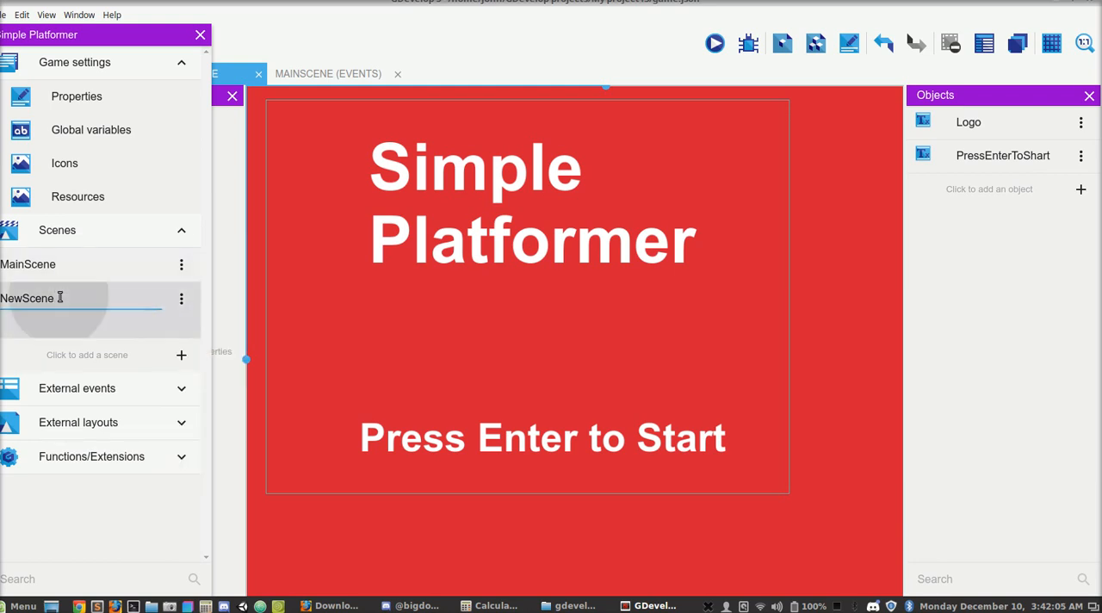
double_click(60, 298)
text(Level1)
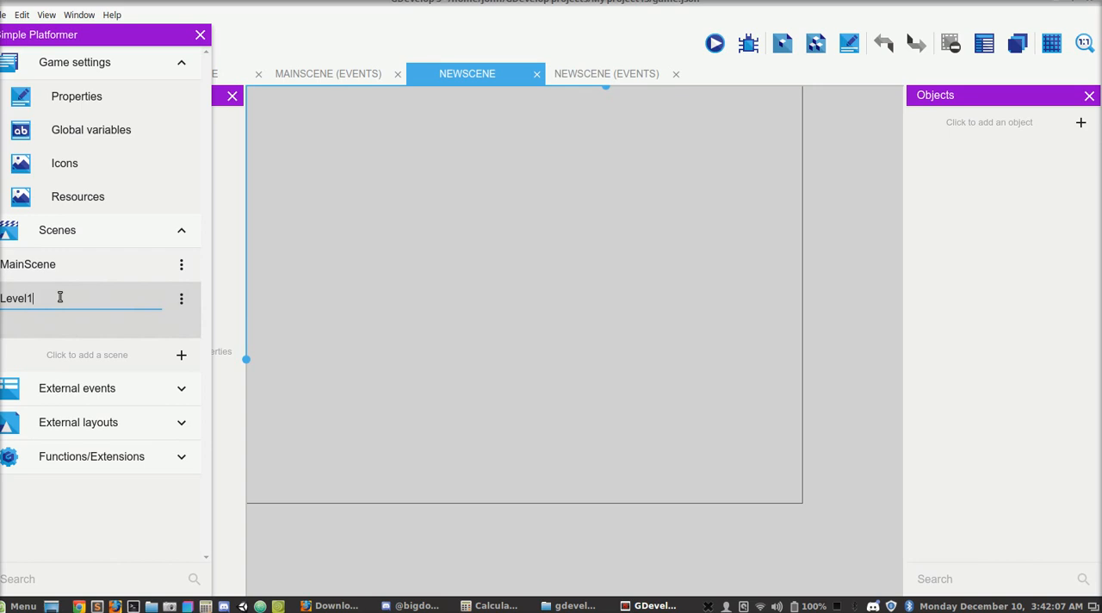
key(Return)
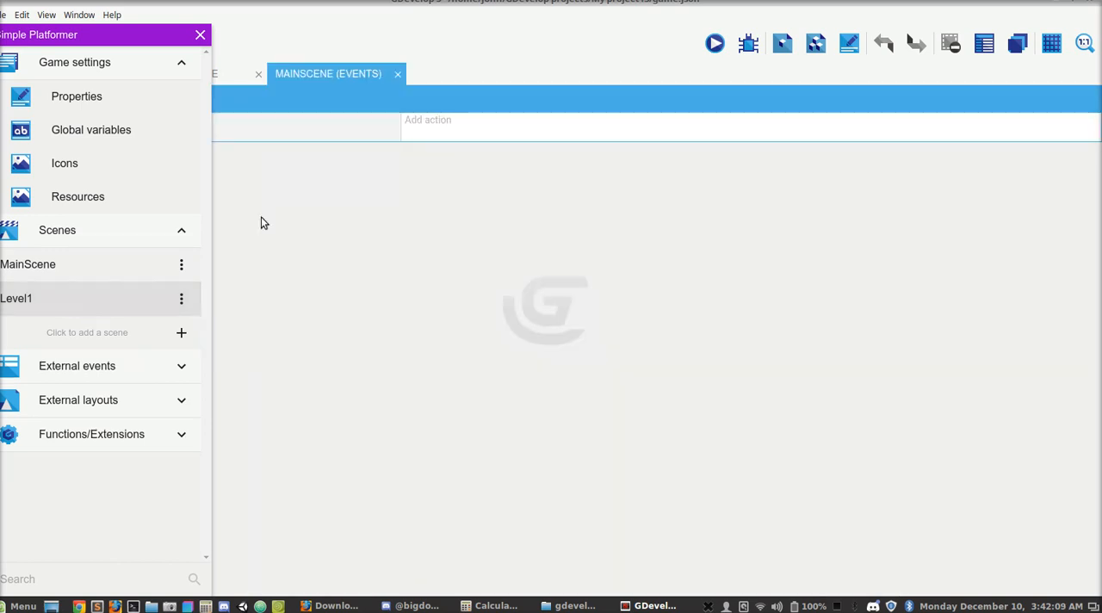
- Open the Level1 scene, set its background color to dark red (A71212), and preview it
click(69, 292)
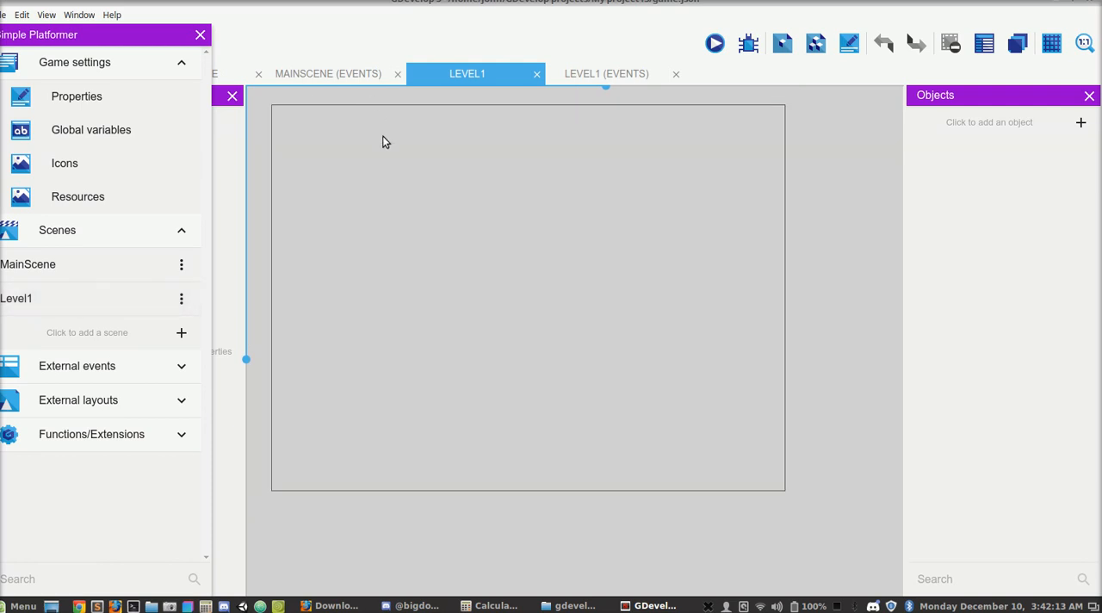
right_click(394, 160)
click(420, 168)
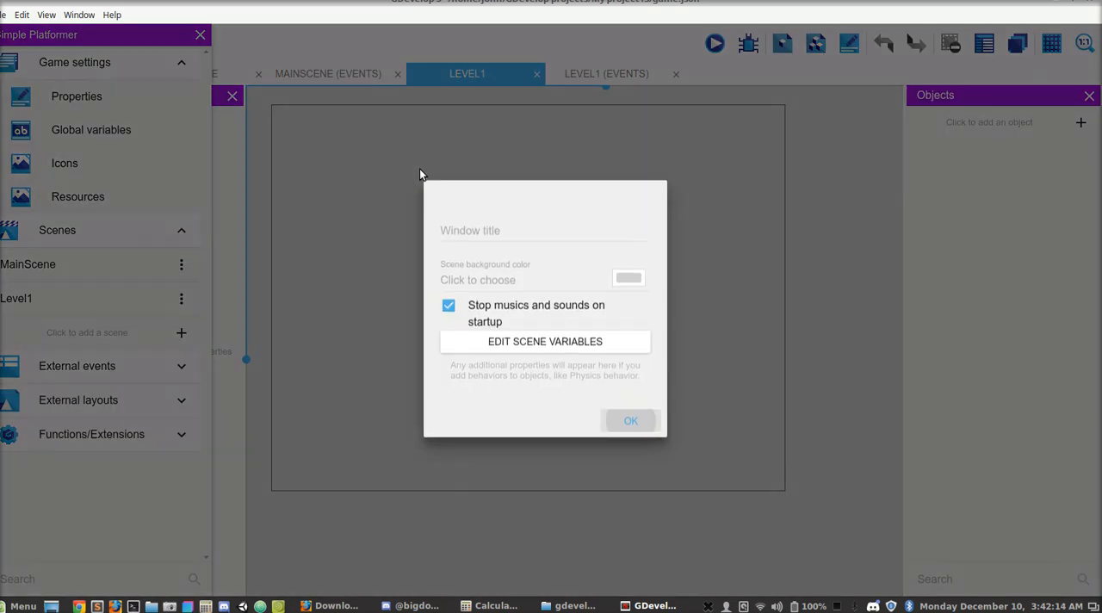
click(628, 280)
drag(654, 316, 744, 336)
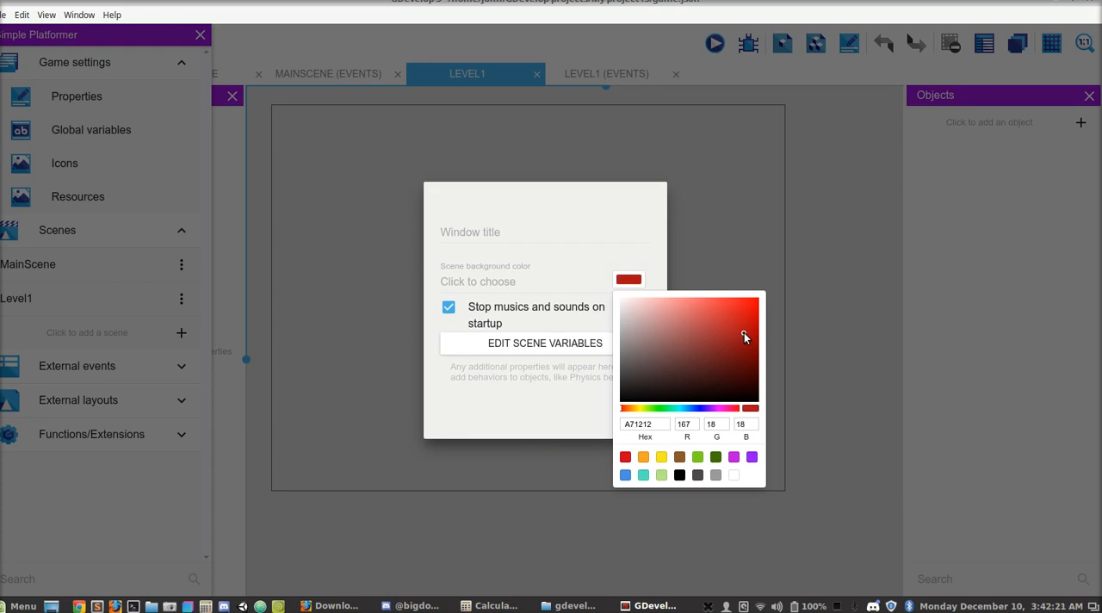
click(609, 225)
click(622, 423)
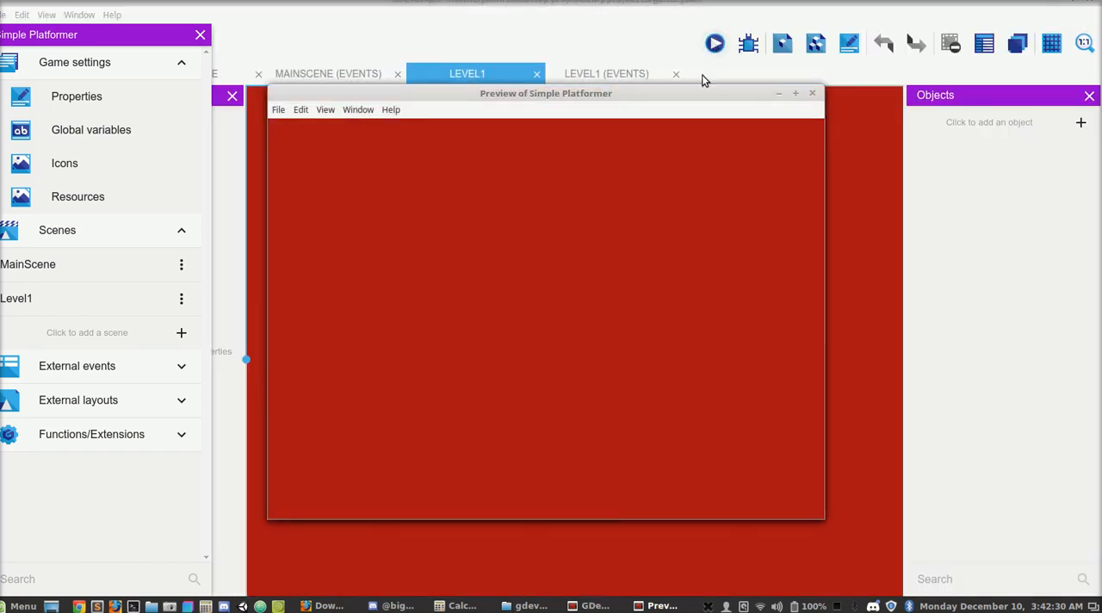
click(813, 94)
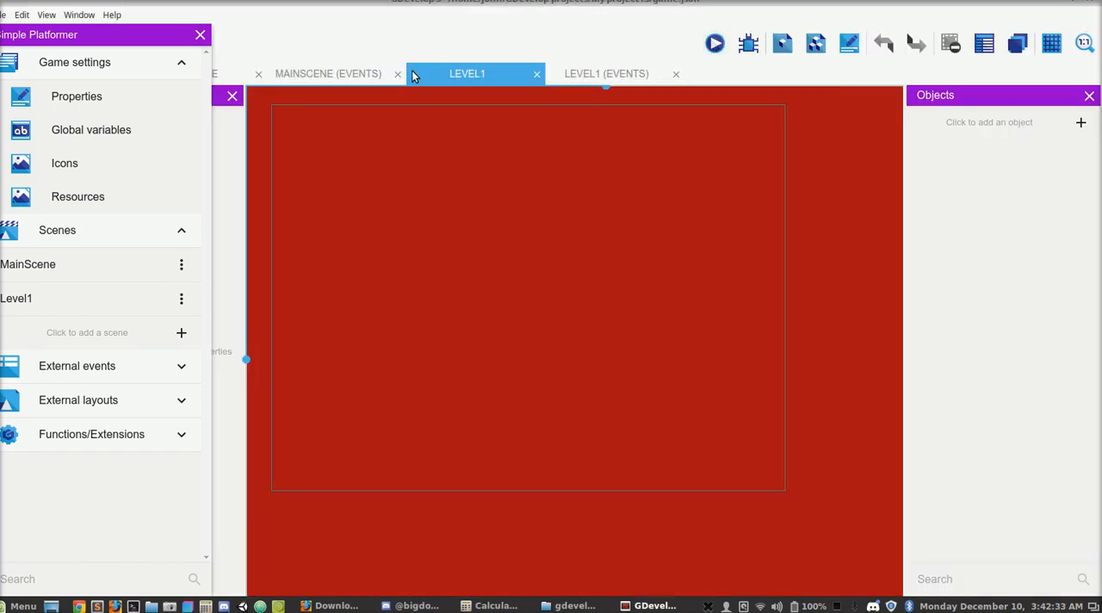
- Add a Change the scene action to the Return key event in the MainScene events, with "Level1" as the new scene
click(365, 78)
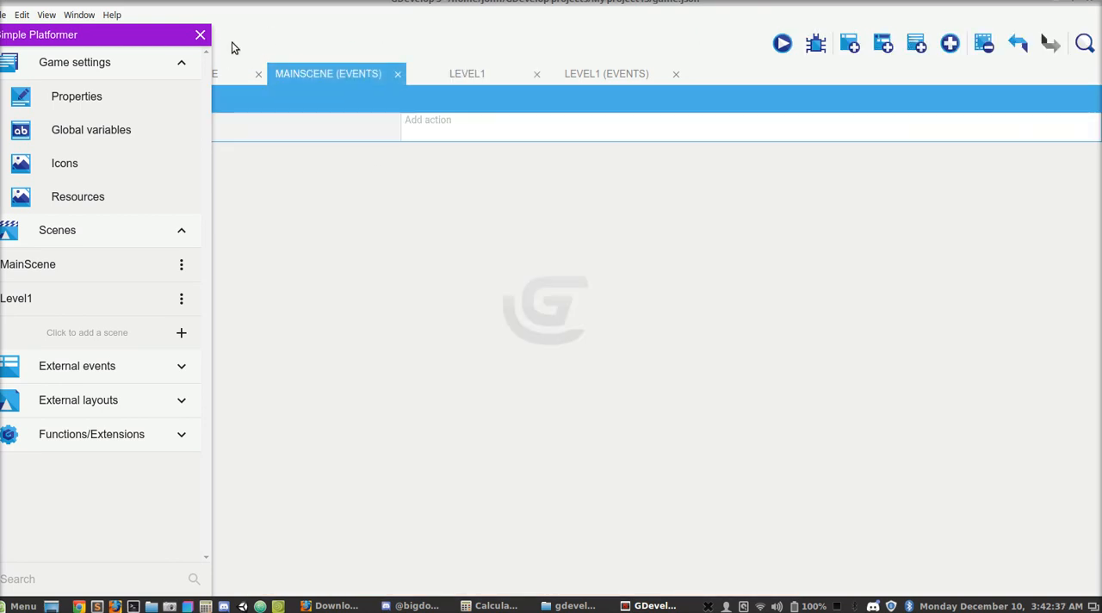
click(201, 34)
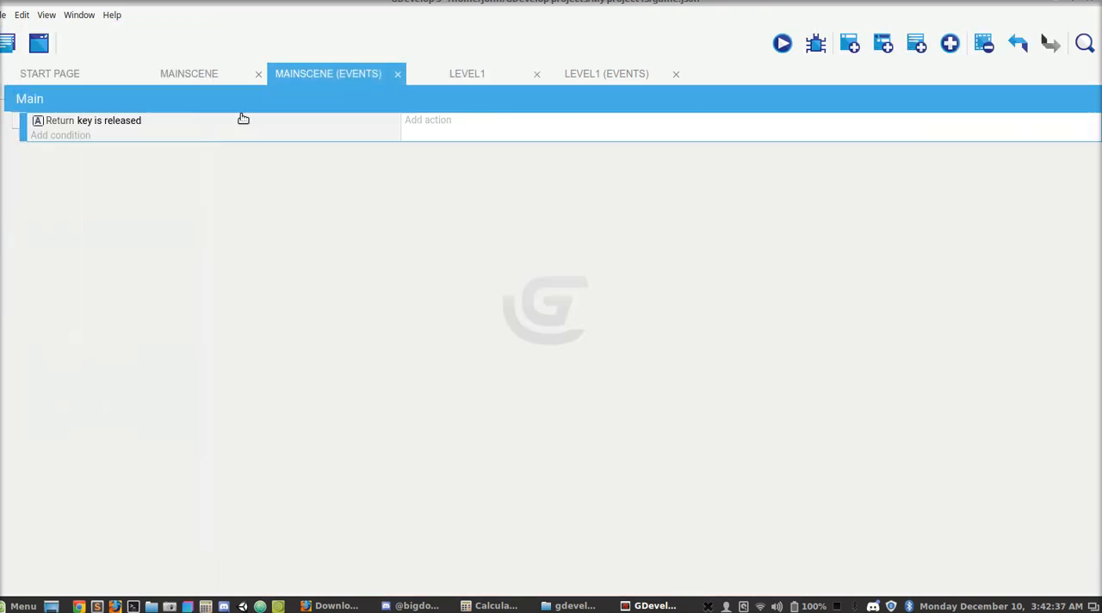
click(443, 122)
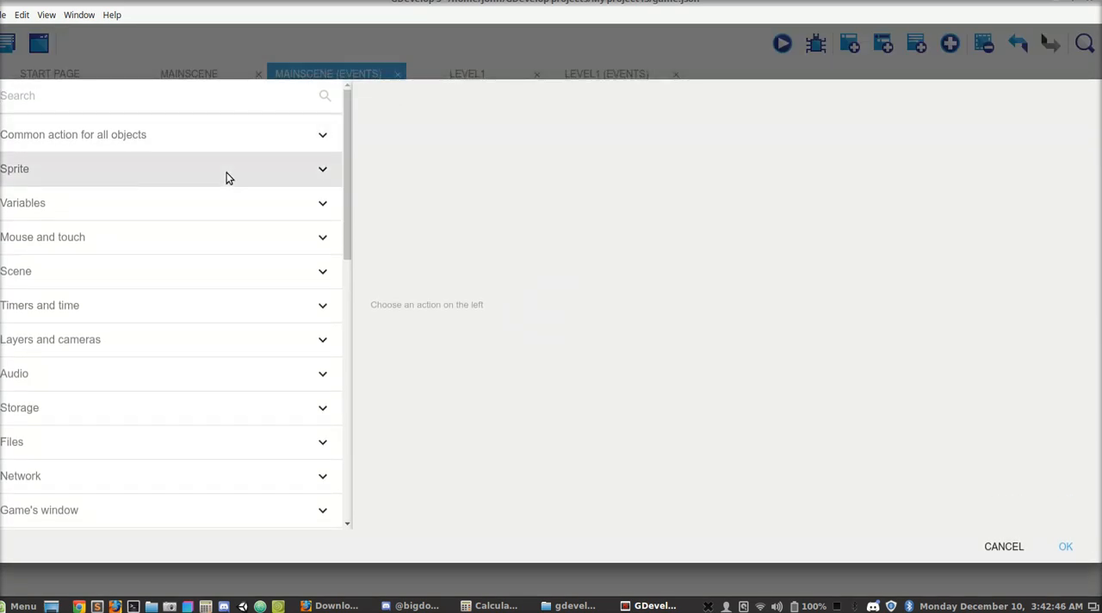
scroll(228, 177, down, 8)
scroll(227, 177, up, 10)
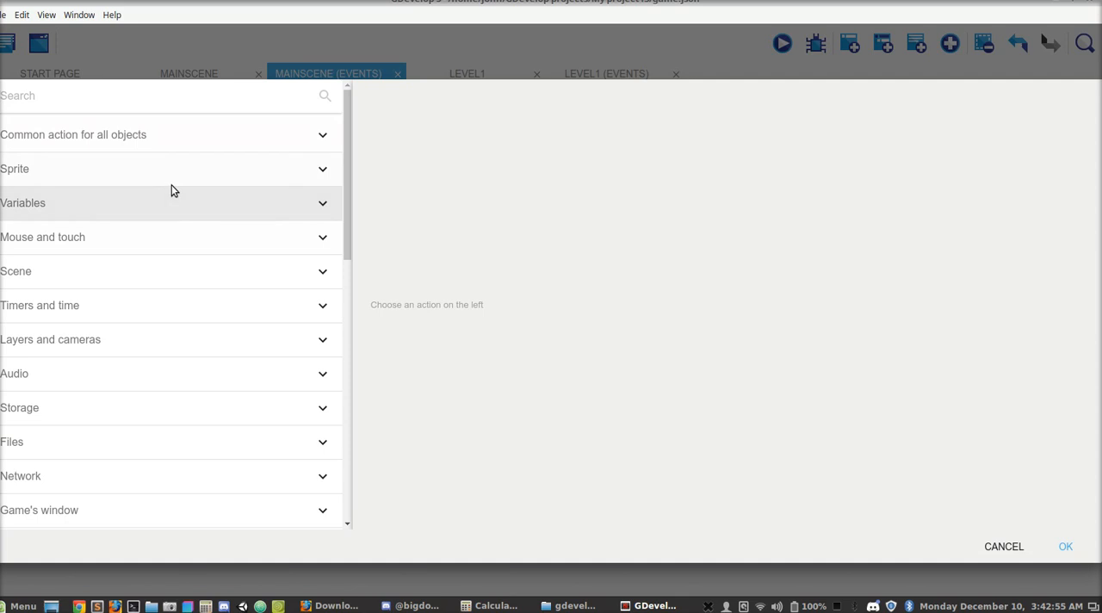
click(151, 273)
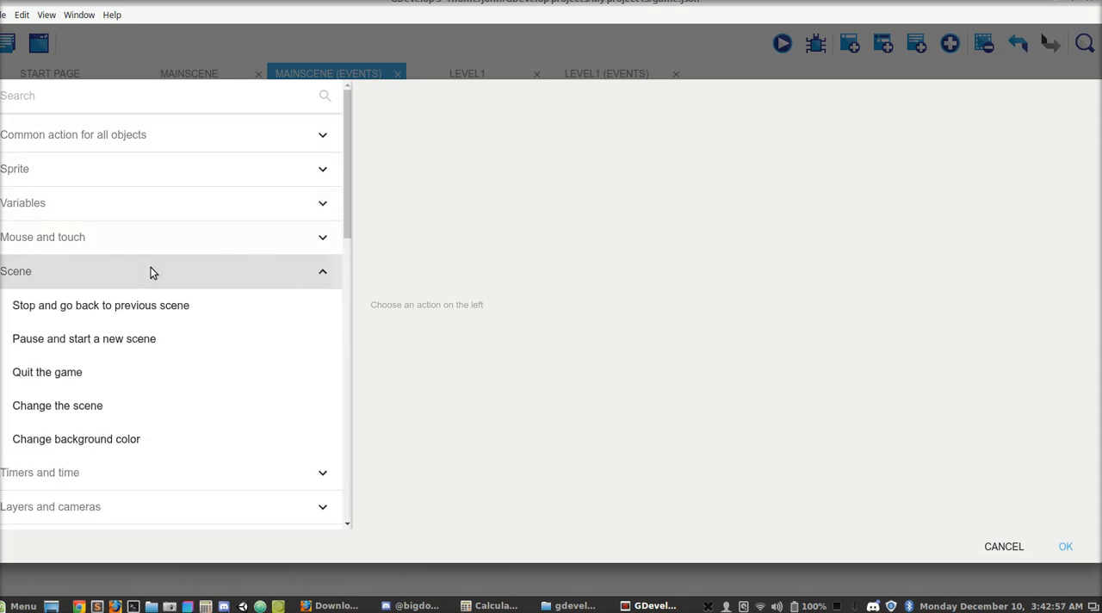
click(92, 407)
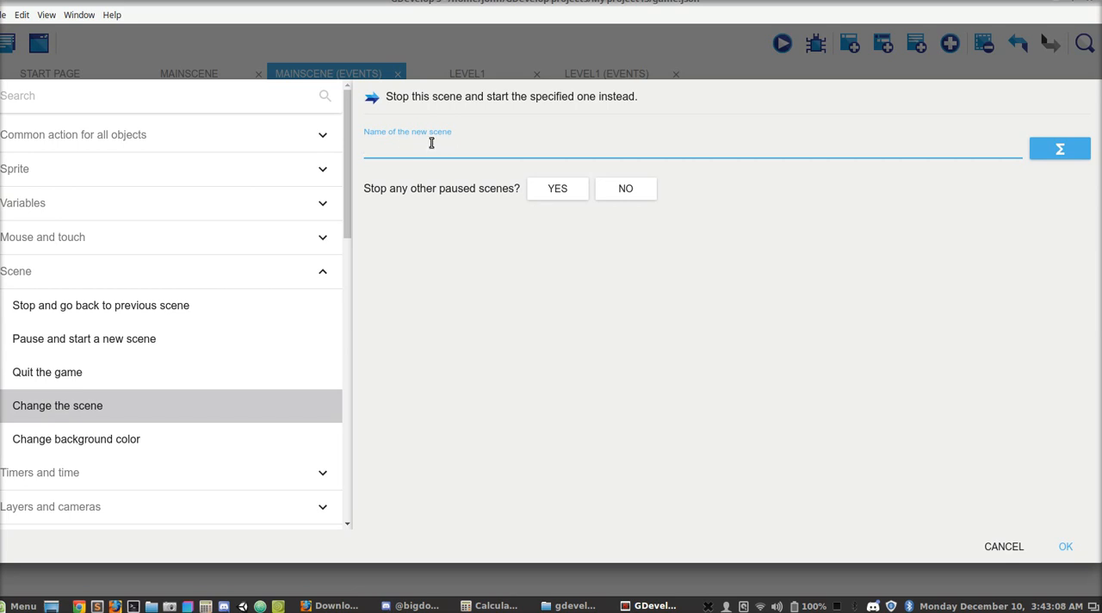
text("Level1")
click(1067, 547)
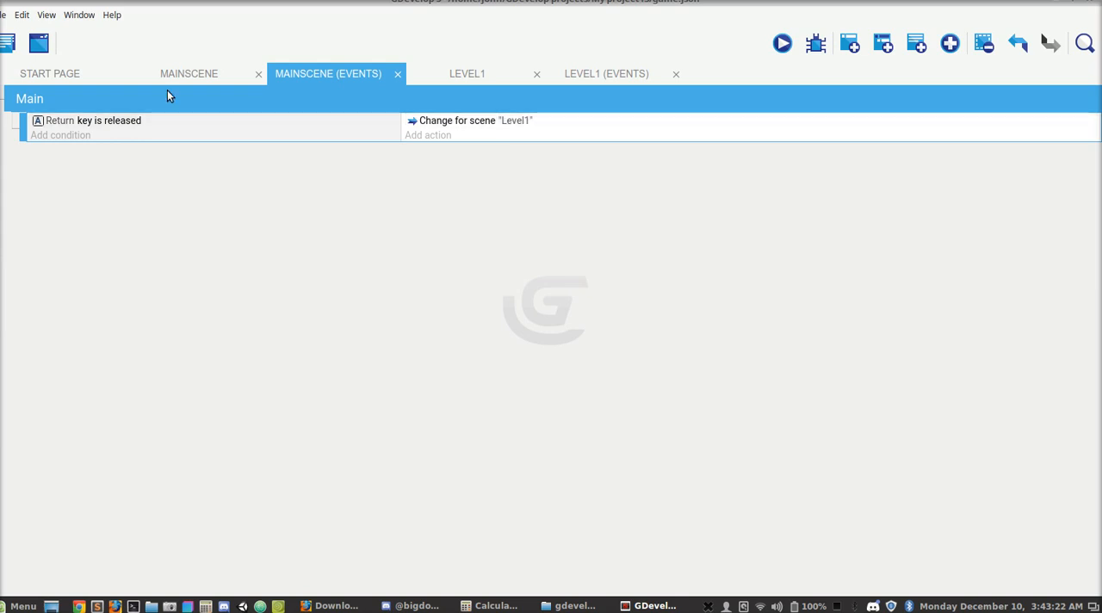
- Preview the MainScene, test the Enter key transition to Level1, and close the preview
click(6, 45)
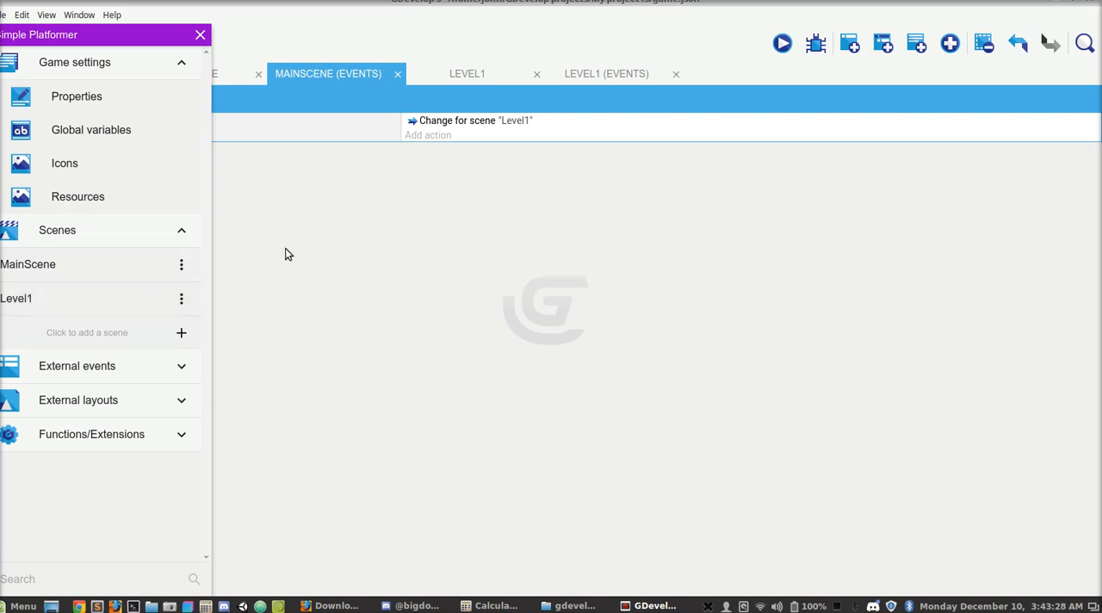
click(200, 35)
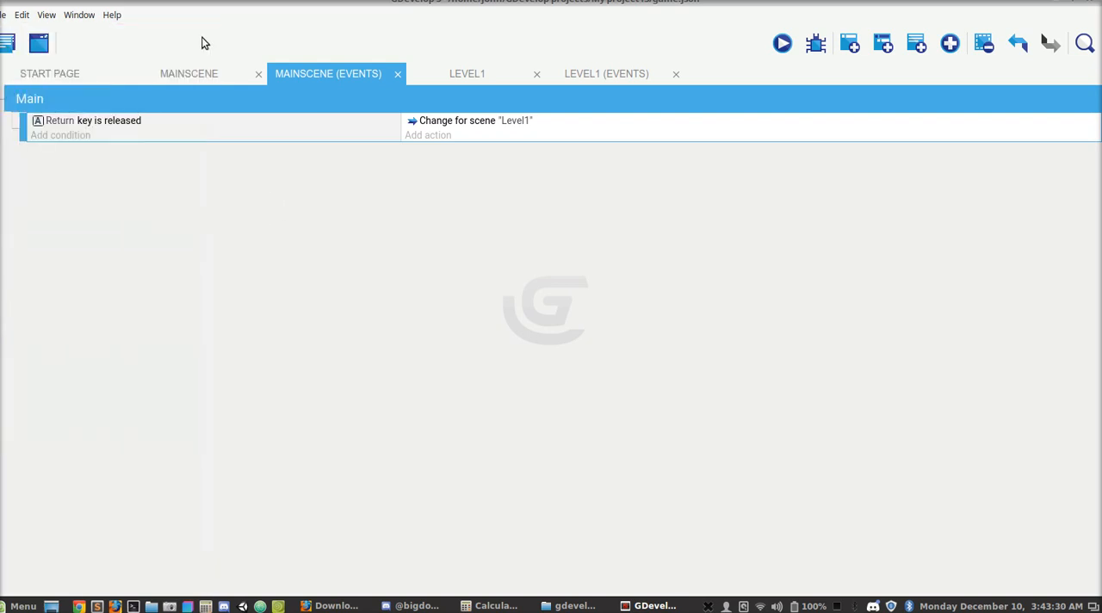
click(229, 74)
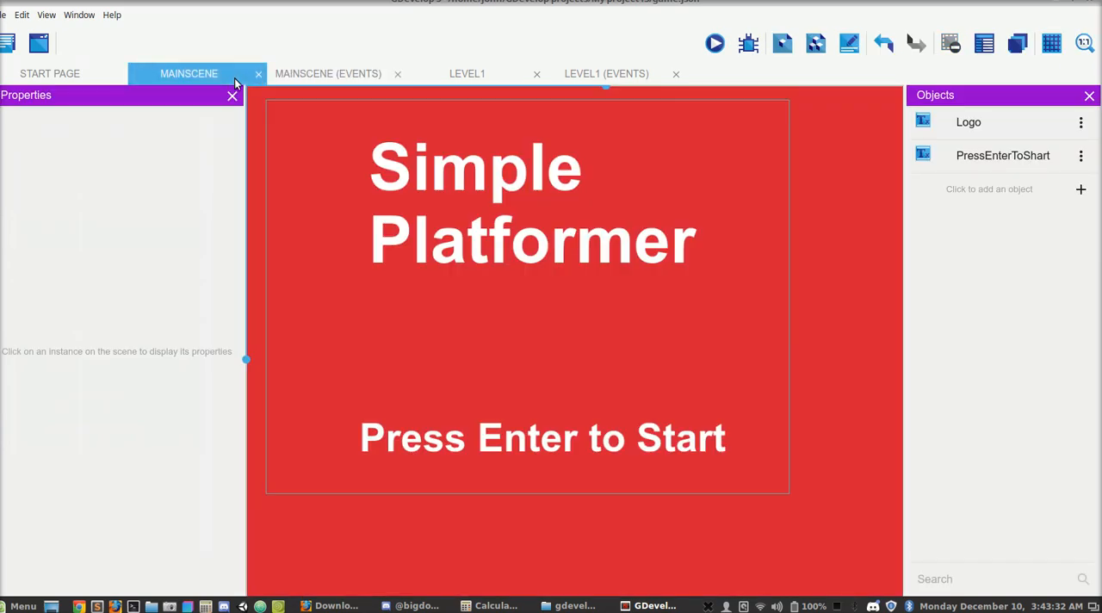
click(715, 44)
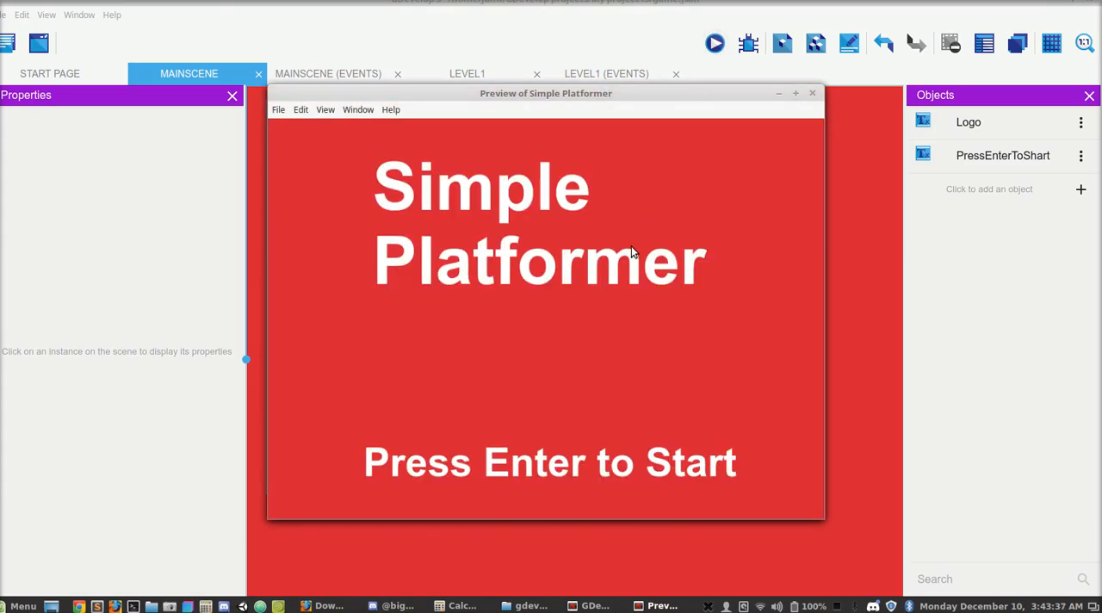
key(Return)
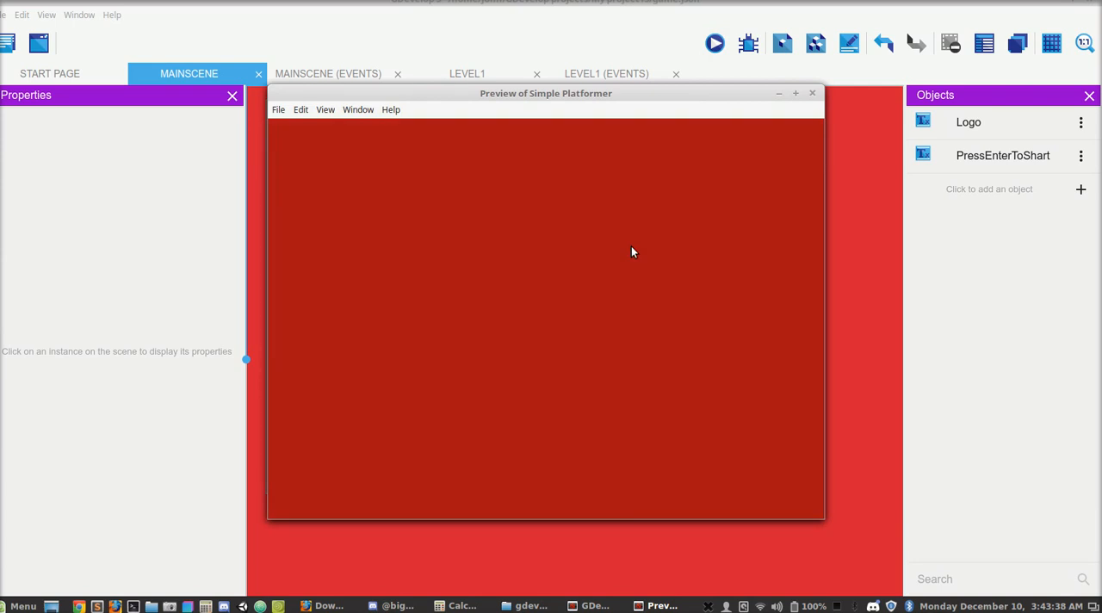
click(813, 96)
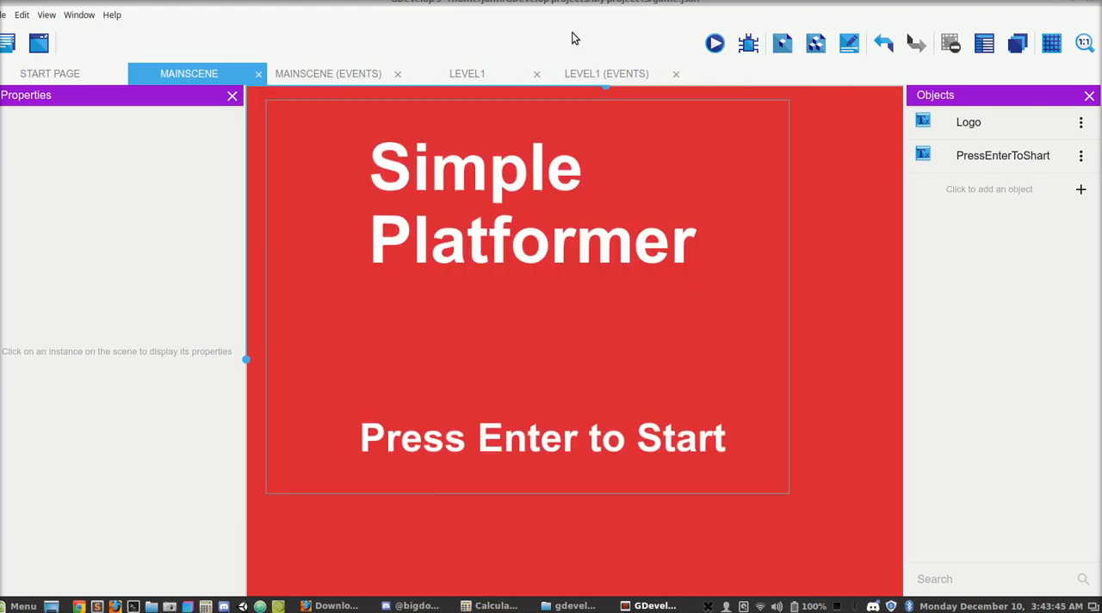